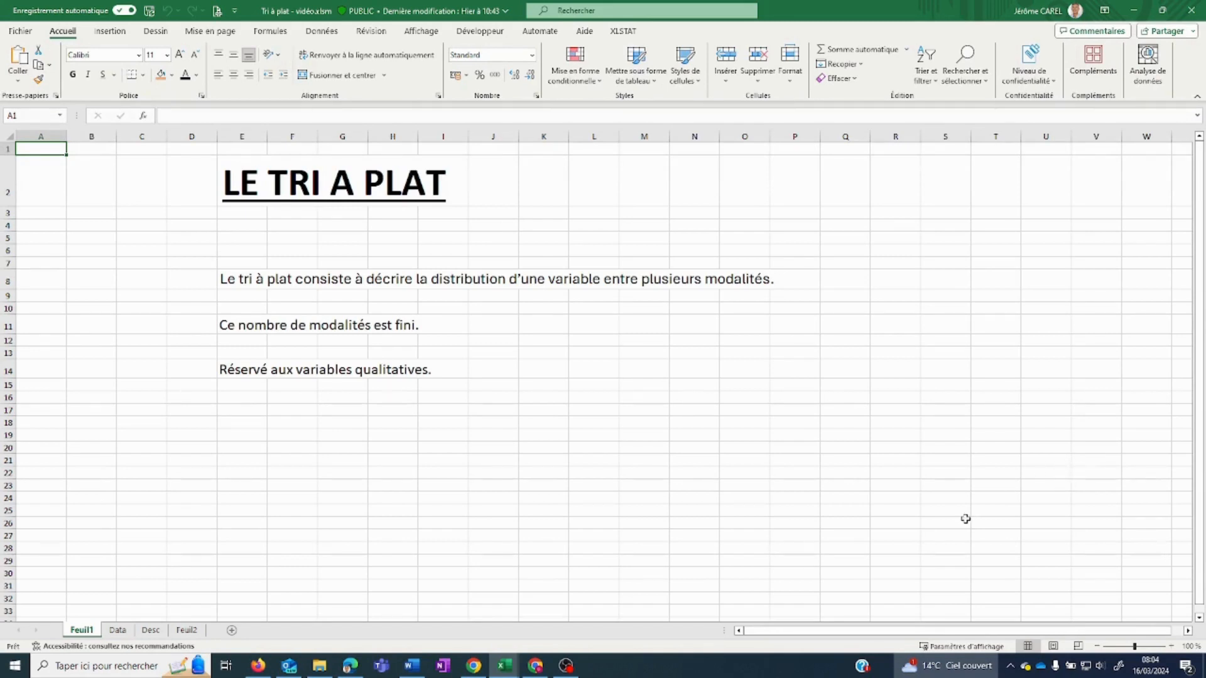
- Open XLSTAT's descriptive statistics (Statistiques descriptives) for the Data sheet and turn off the subsamples (Sous-échantillons) option
{"action": "left_click", "coordinate": [118, 631]}
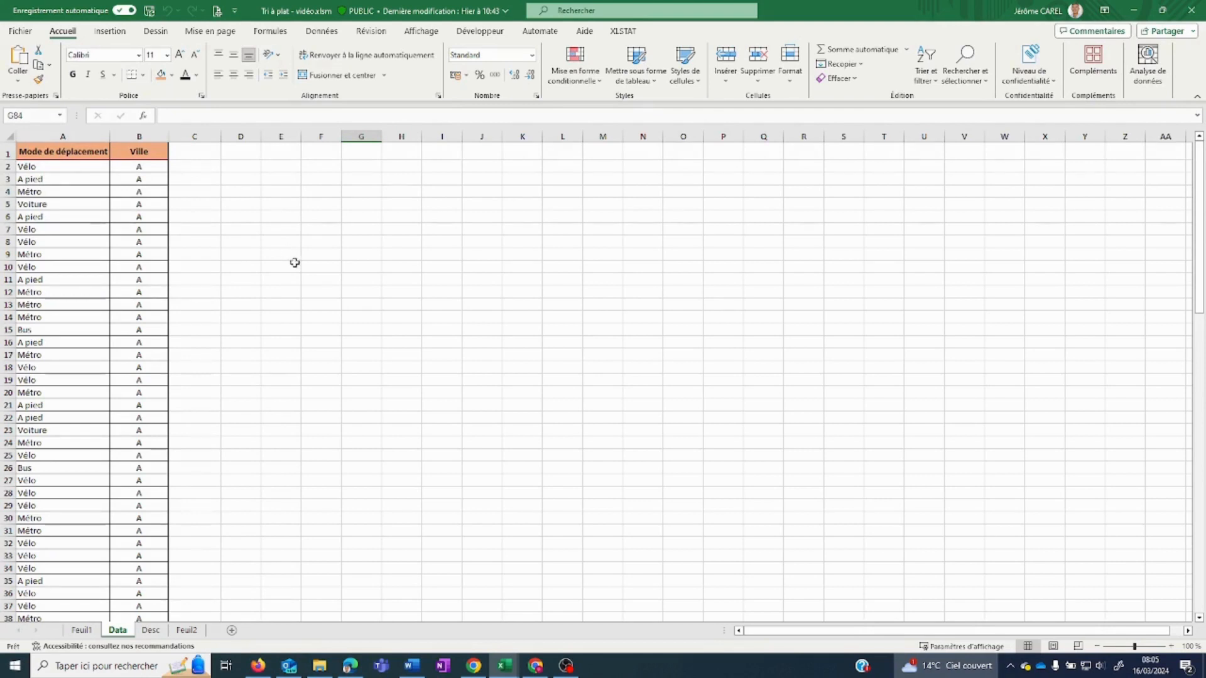
{"action": "left_click", "coordinate": [622, 33]}
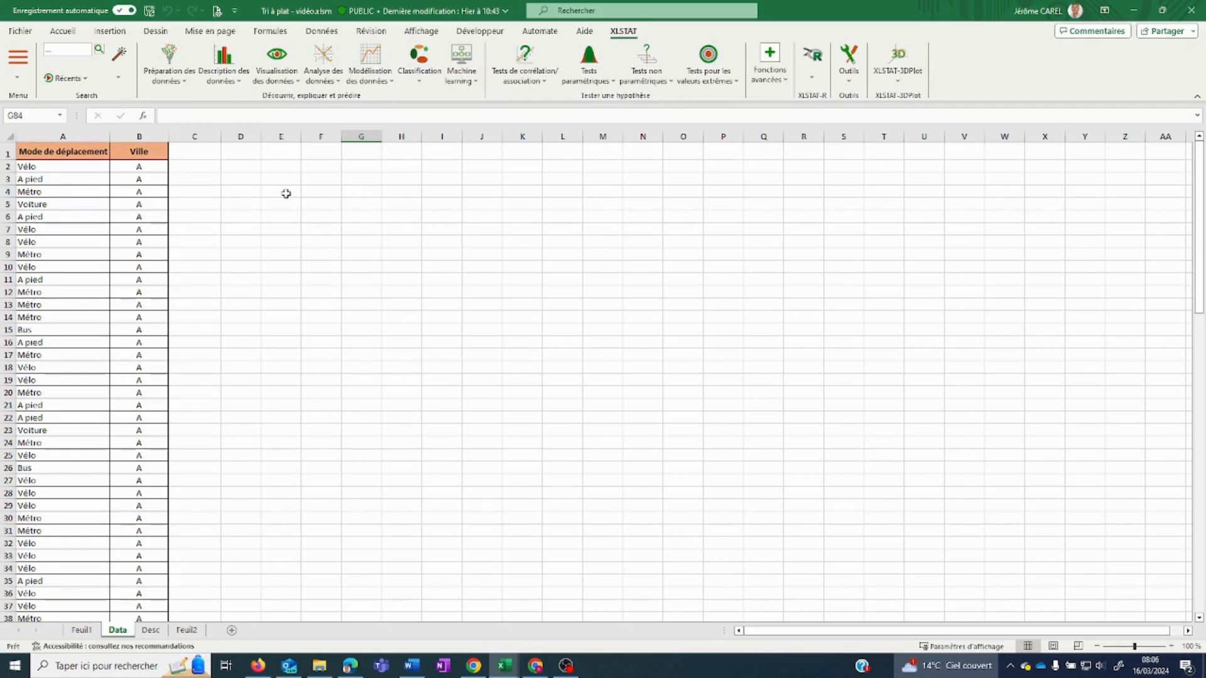
{"action": "left_click", "coordinate": [247, 82]}
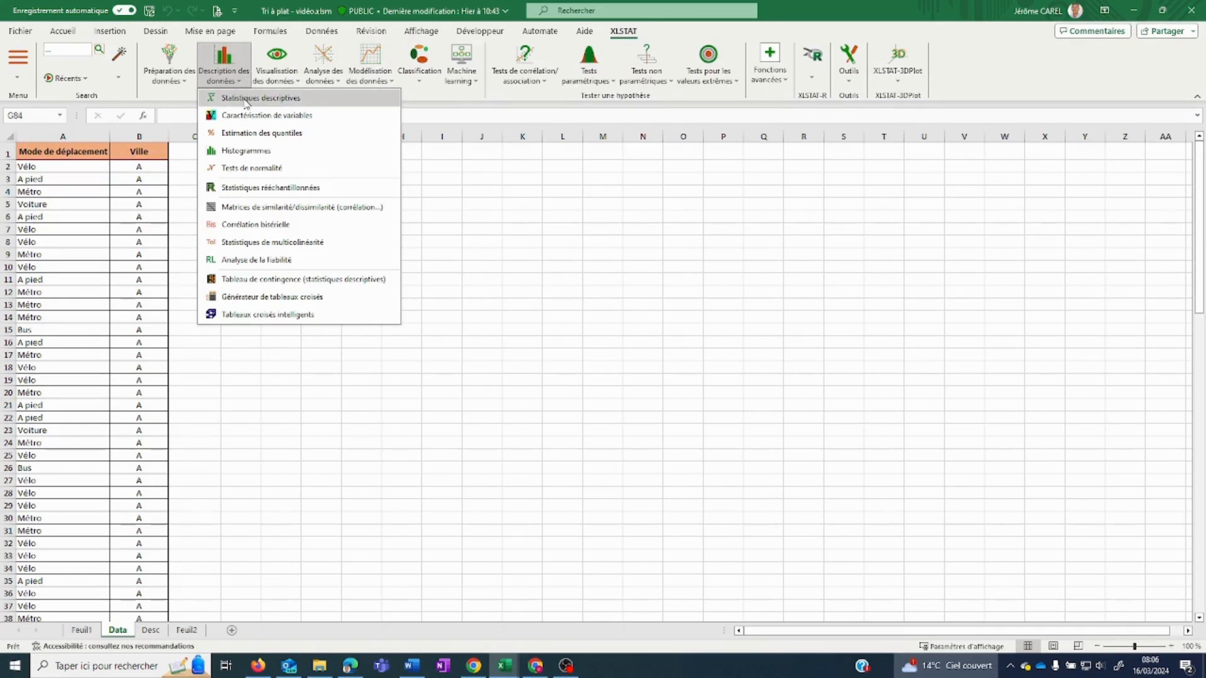
{"action": "left_click", "coordinate": [245, 99]}
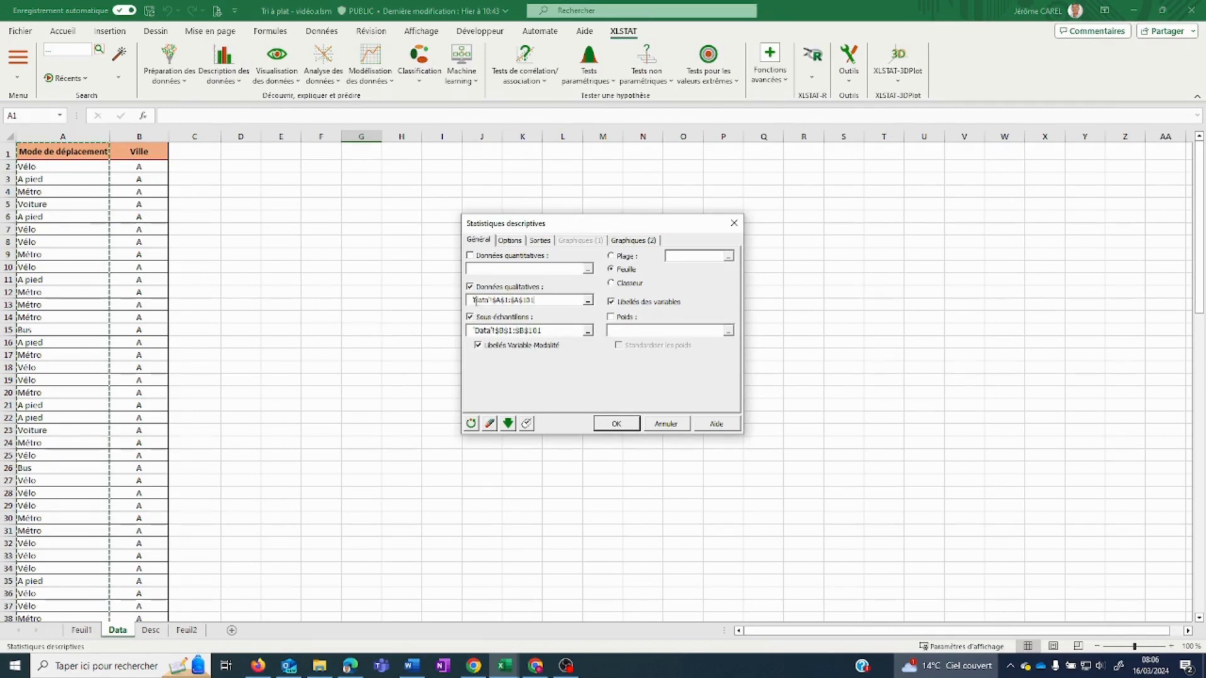
{"action": "left_click", "coordinate": [470, 316]}
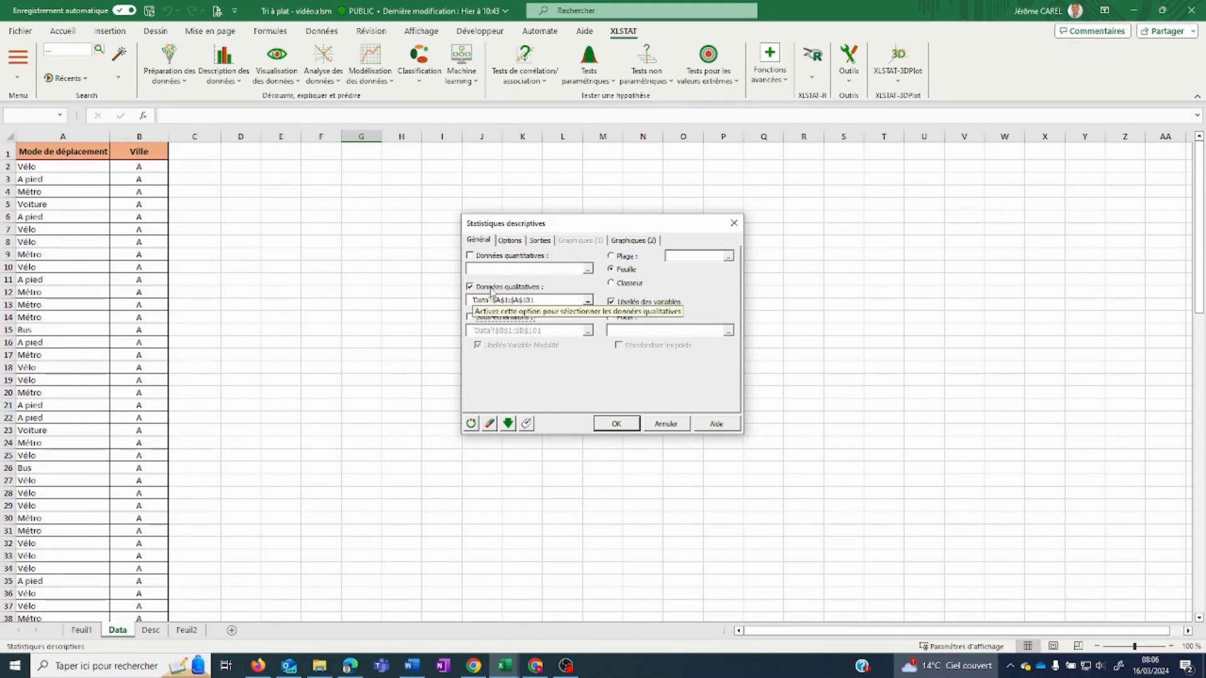
- Set the qualitative data range to Data!$A$1:$A$101, covering the Mode de déplacement column with its header
{"action": "left_click", "coordinate": [545, 300]}
{"action": "left_click_drag", "start_coordinate": [545, 300], "coordinate": [472, 300]}
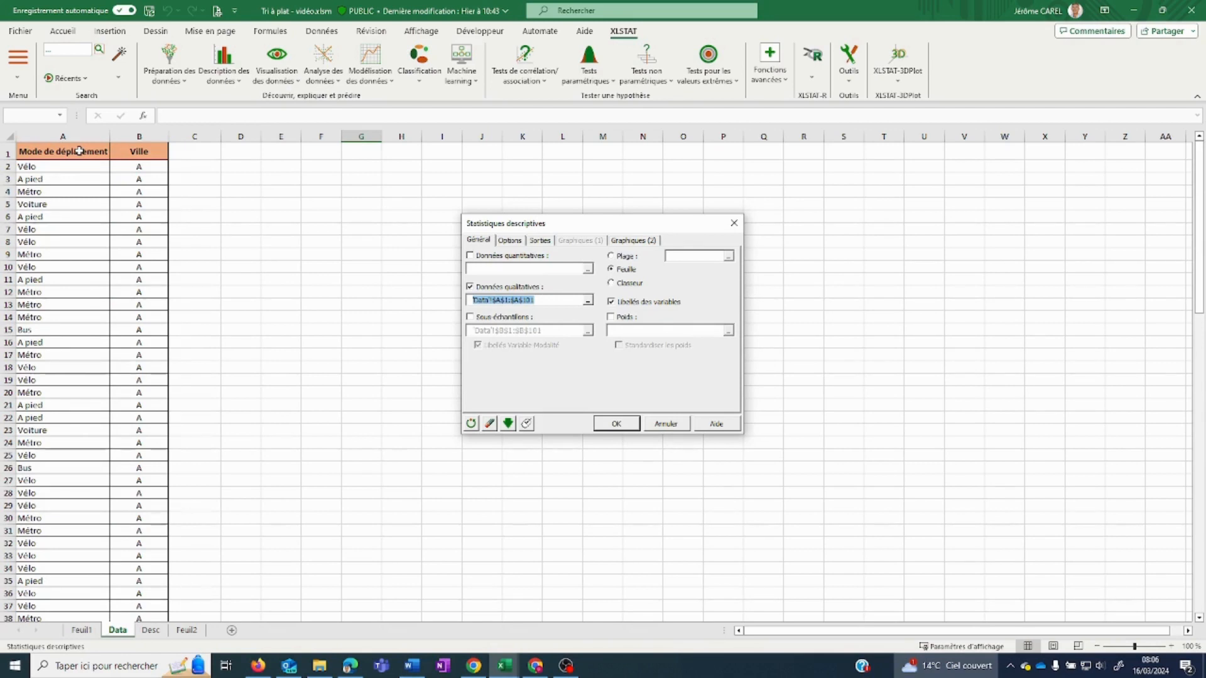
{"action": "left_click", "coordinate": [79, 151]}
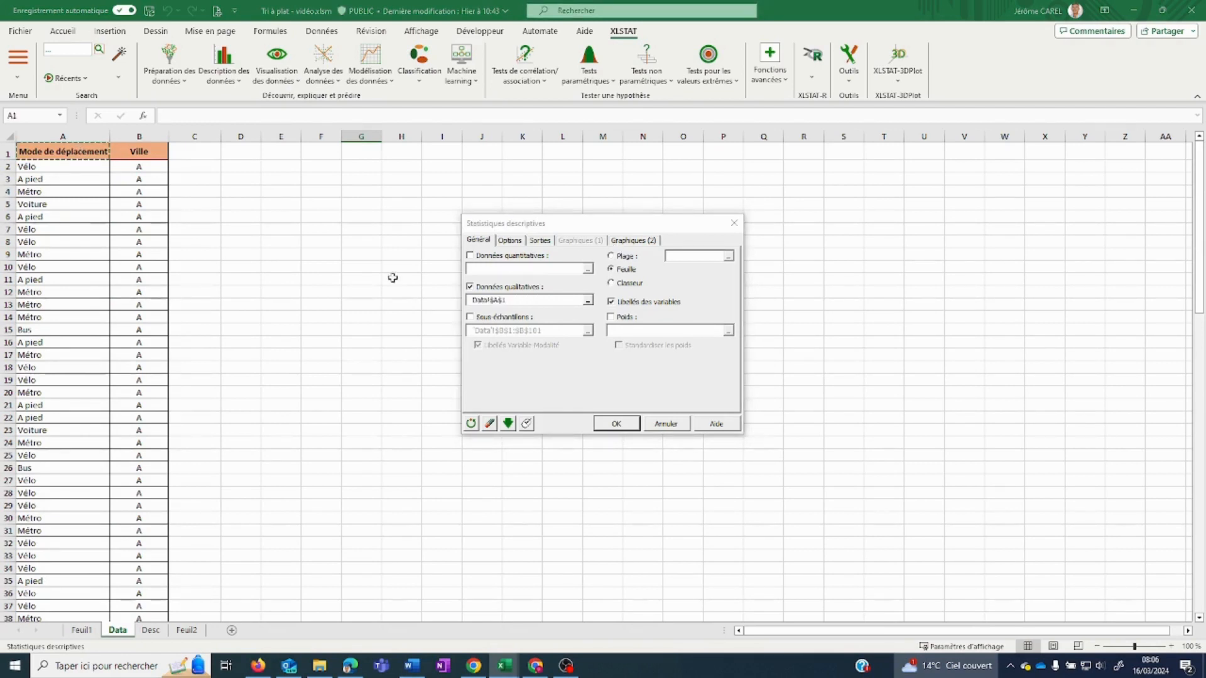
{"action": "left_click_drag", "start_coordinate": [1200, 286], "coordinate": [1193, 603]}
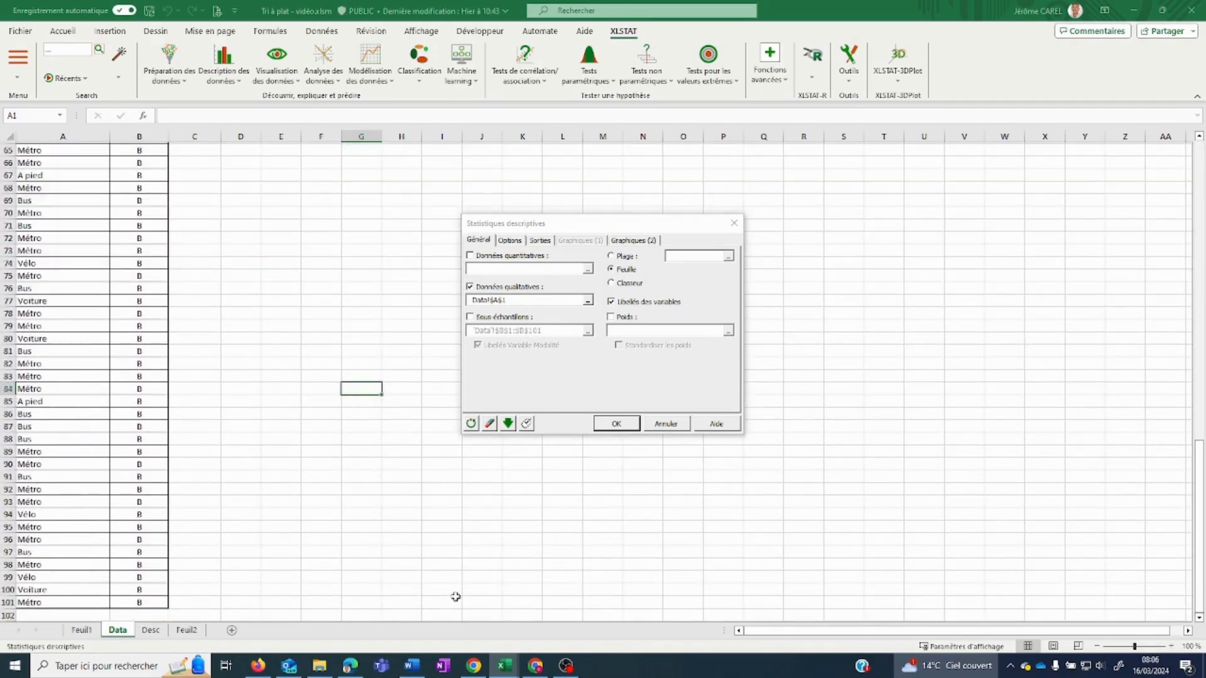
{"action": "left_click", "coordinate": [68, 601], "text": "shift"}
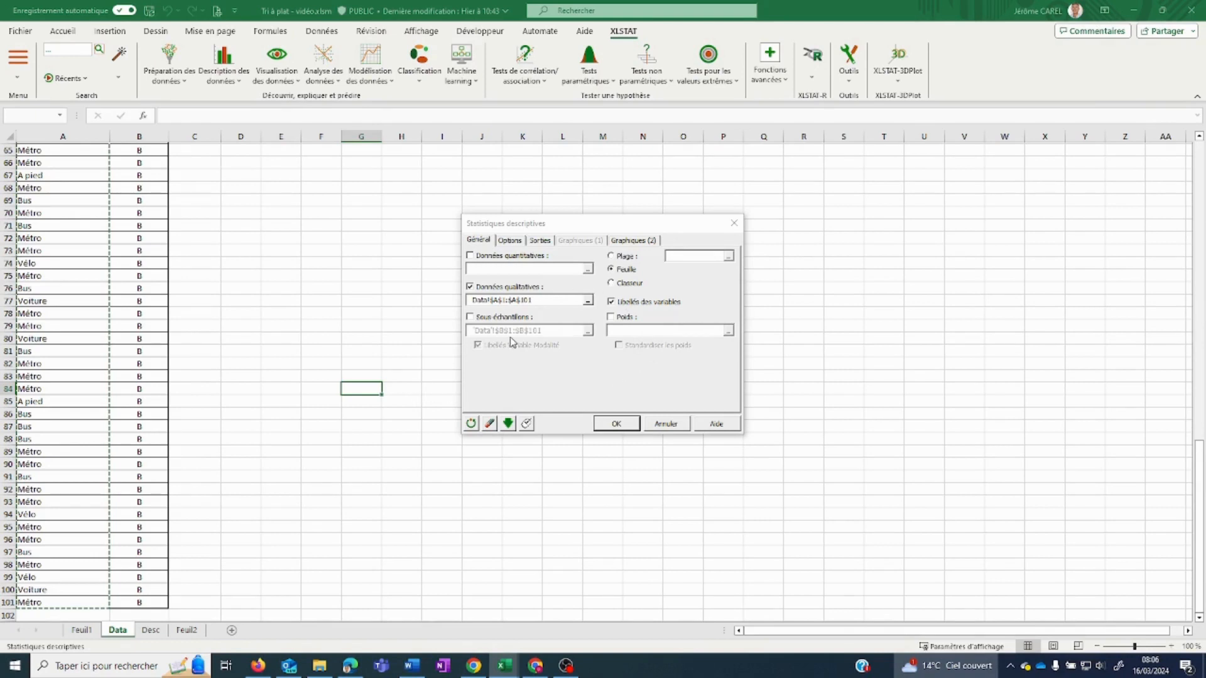
{"action": "left_click_drag", "start_coordinate": [1199, 521], "coordinate": [1200, 207]}
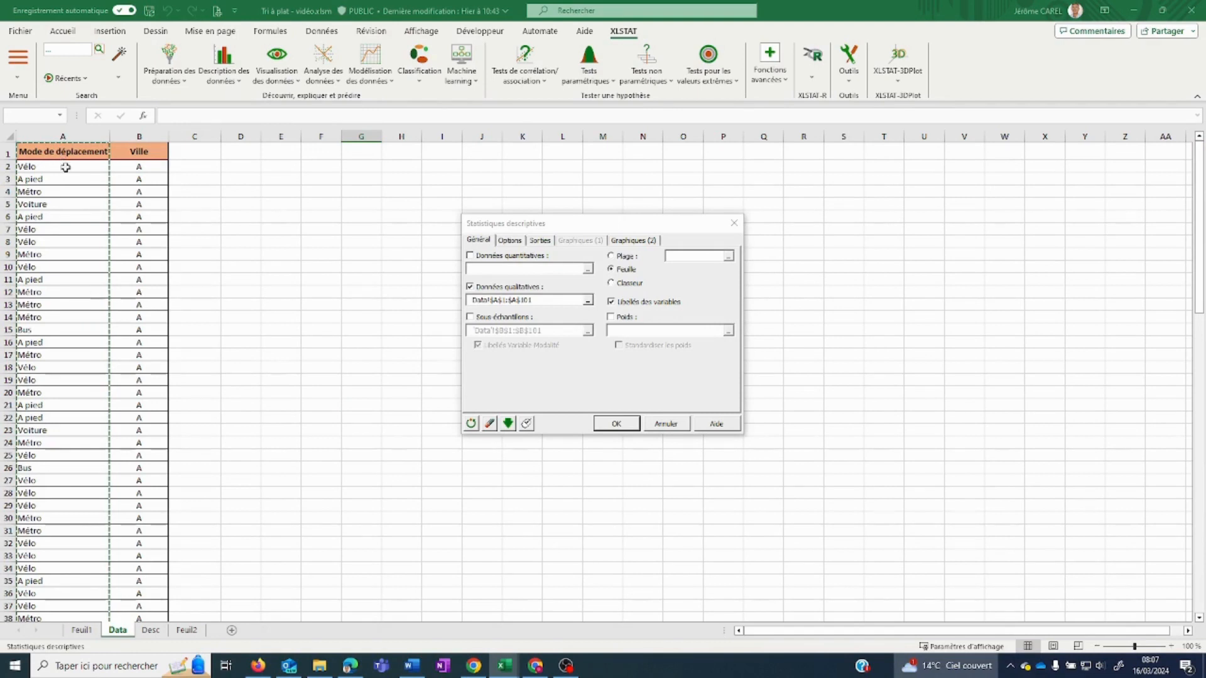
- Set the qualitative data charts to use counts (Effectifs) and run the analysis, accepting the listed data selection
{"action": "left_click", "coordinate": [509, 241]}
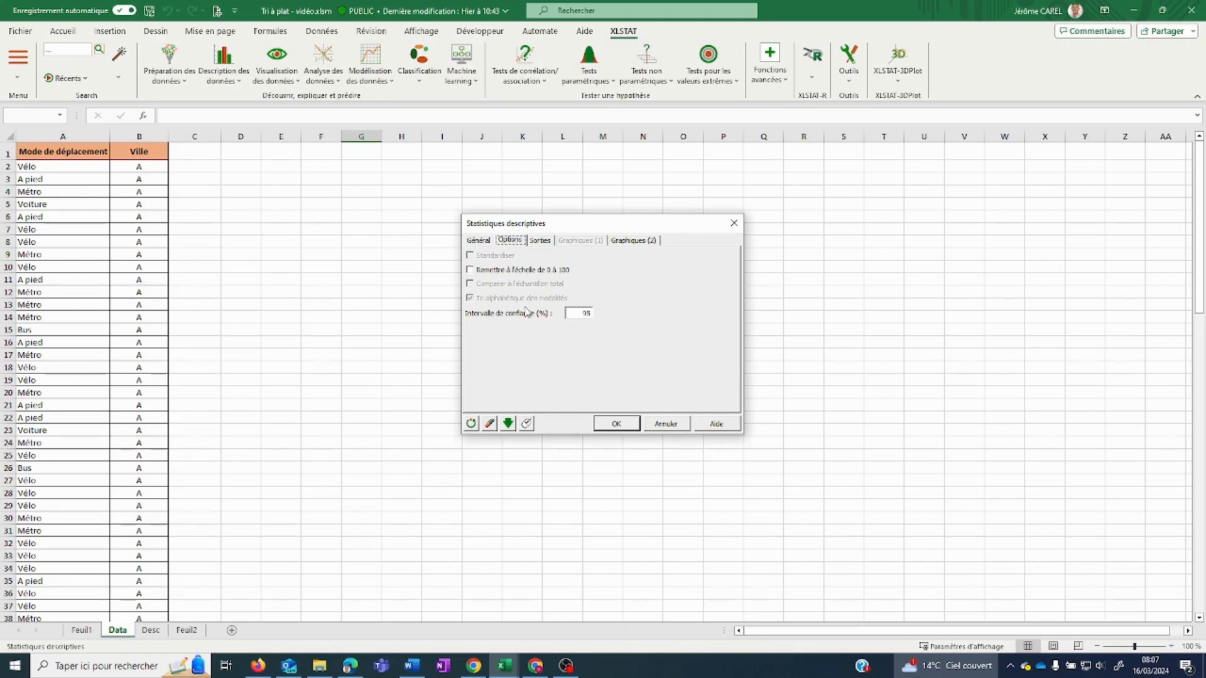
{"action": "left_click", "coordinate": [546, 241]}
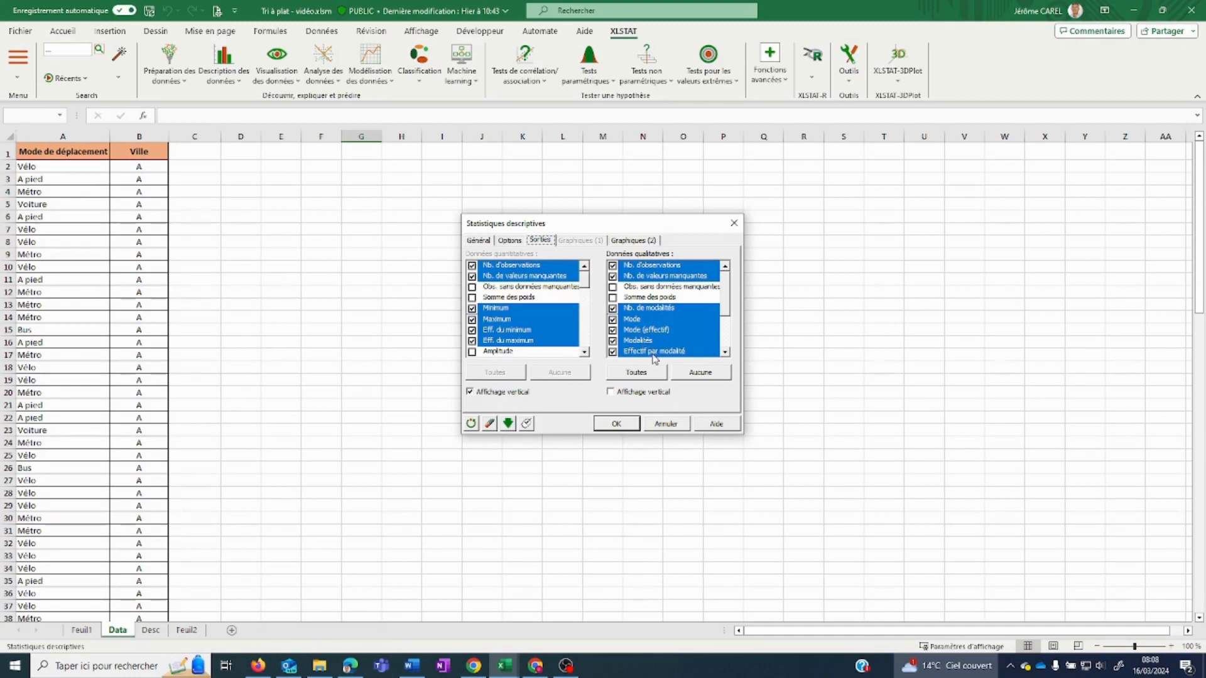
{"action": "left_click_drag", "start_coordinate": [727, 289], "coordinate": [726, 314]}
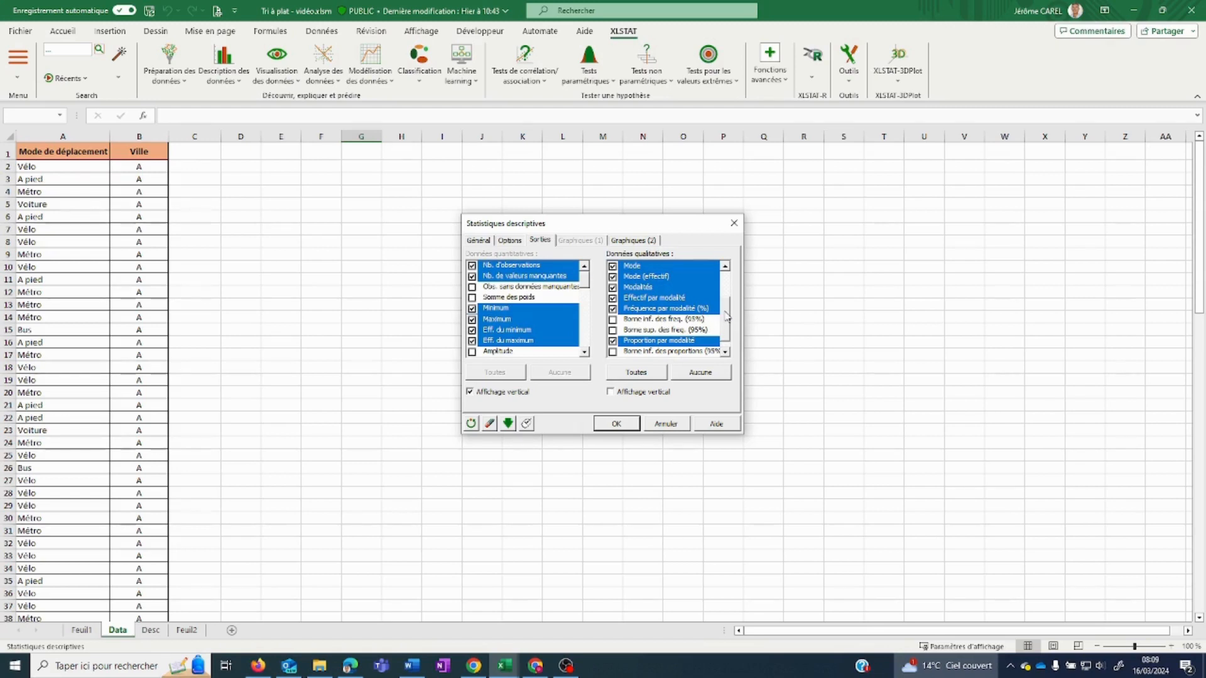
{"action": "scroll", "coordinate": [728, 322], "scroll_direction": "down", "scroll_amount": 1}
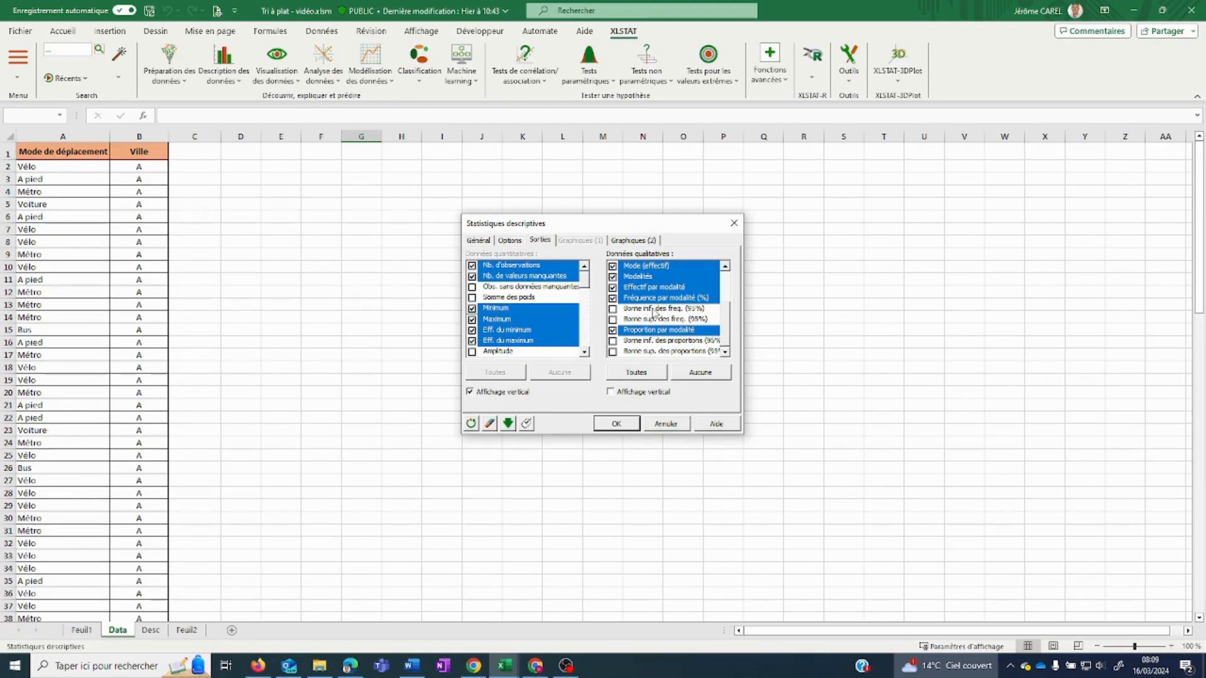
{"action": "left_click", "coordinate": [644, 241]}
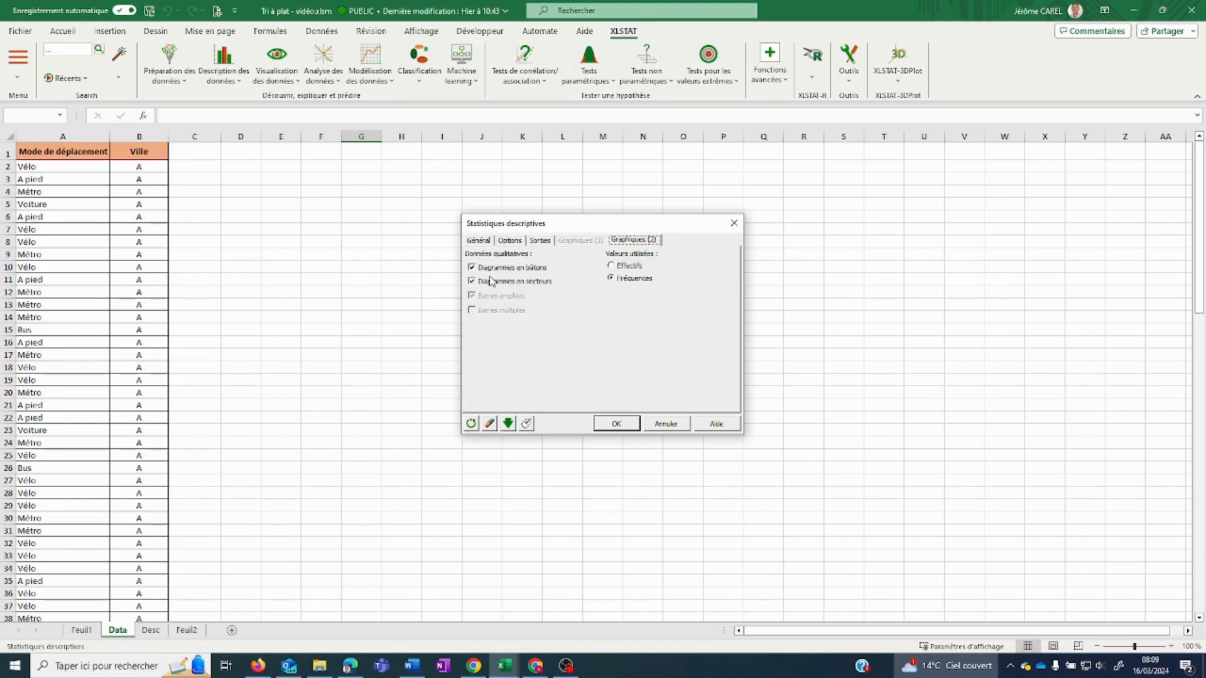
{"action": "left_click", "coordinate": [614, 267]}
{"action": "left_click", "coordinate": [616, 424]}
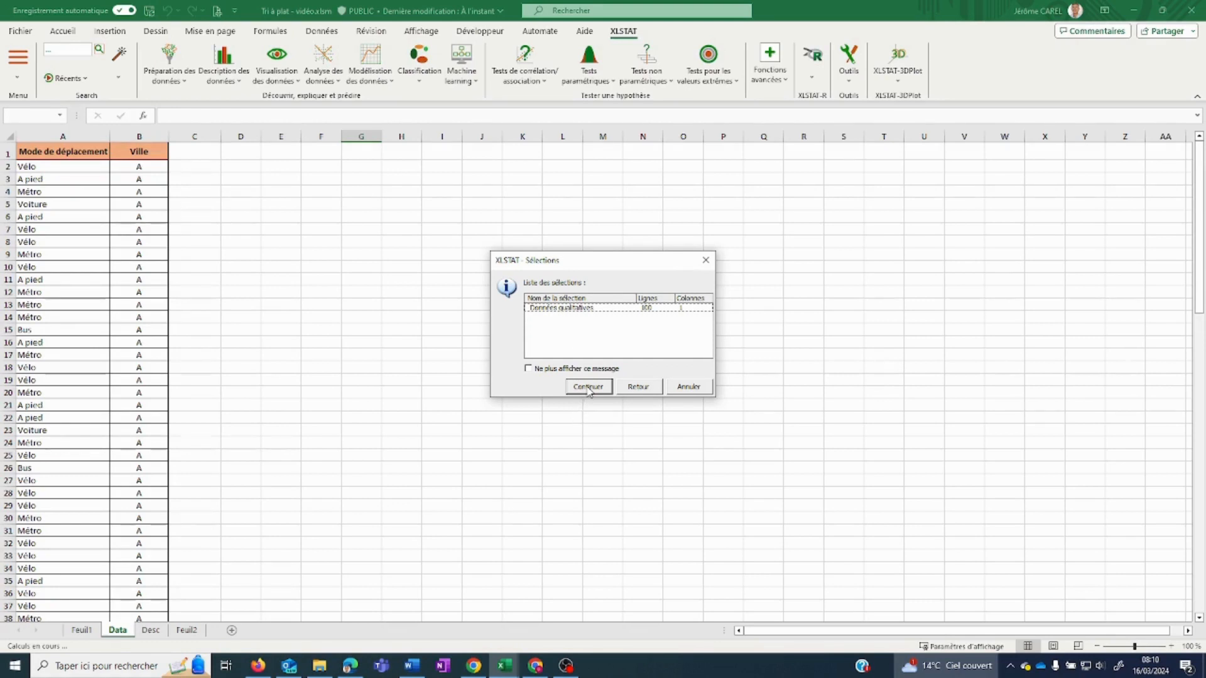
{"action": "left_click", "coordinate": [588, 387]}
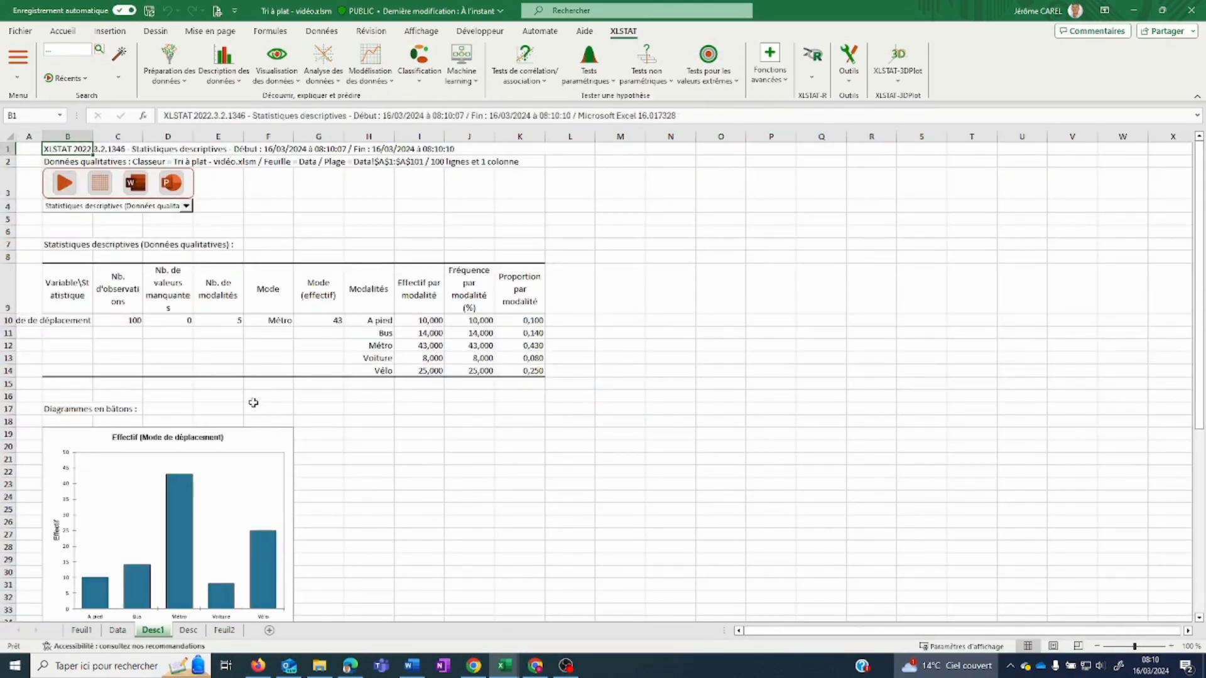
- Widen columns B to D of the results sheet and examine each statistic for Mode de déplacement in row 10
{"action": "left_click_drag", "start_coordinate": [93, 132], "coordinate": [283, 134]}
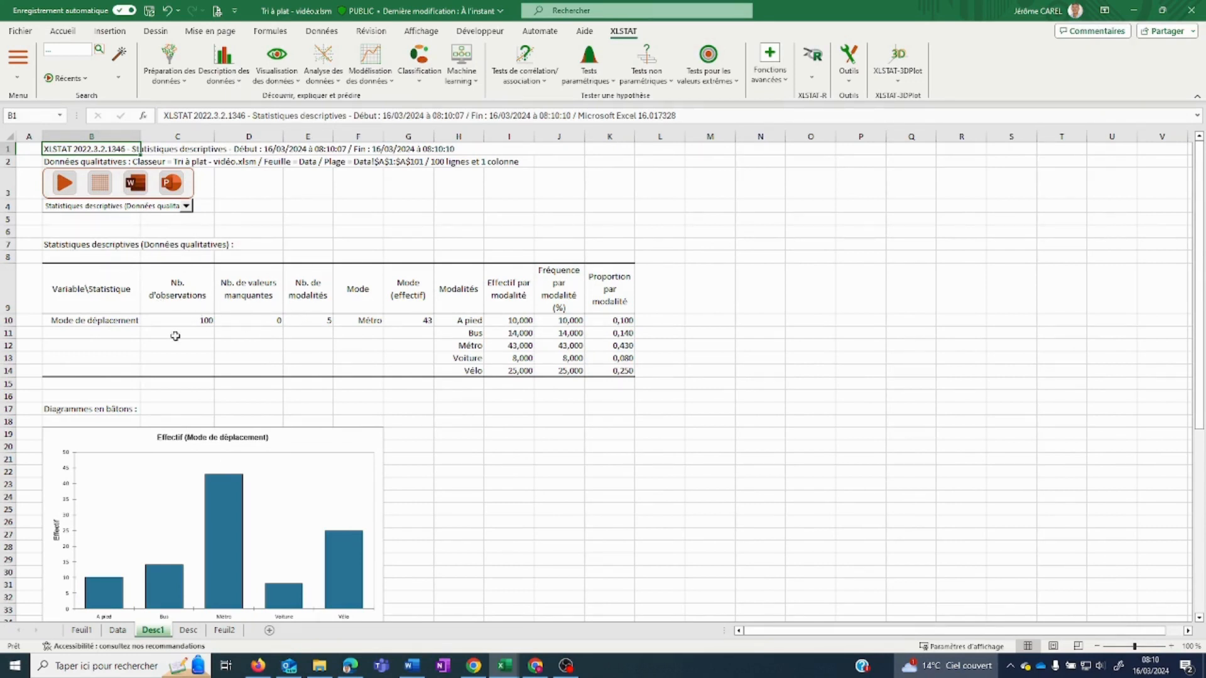
{"action": "left_click", "coordinate": [183, 320]}
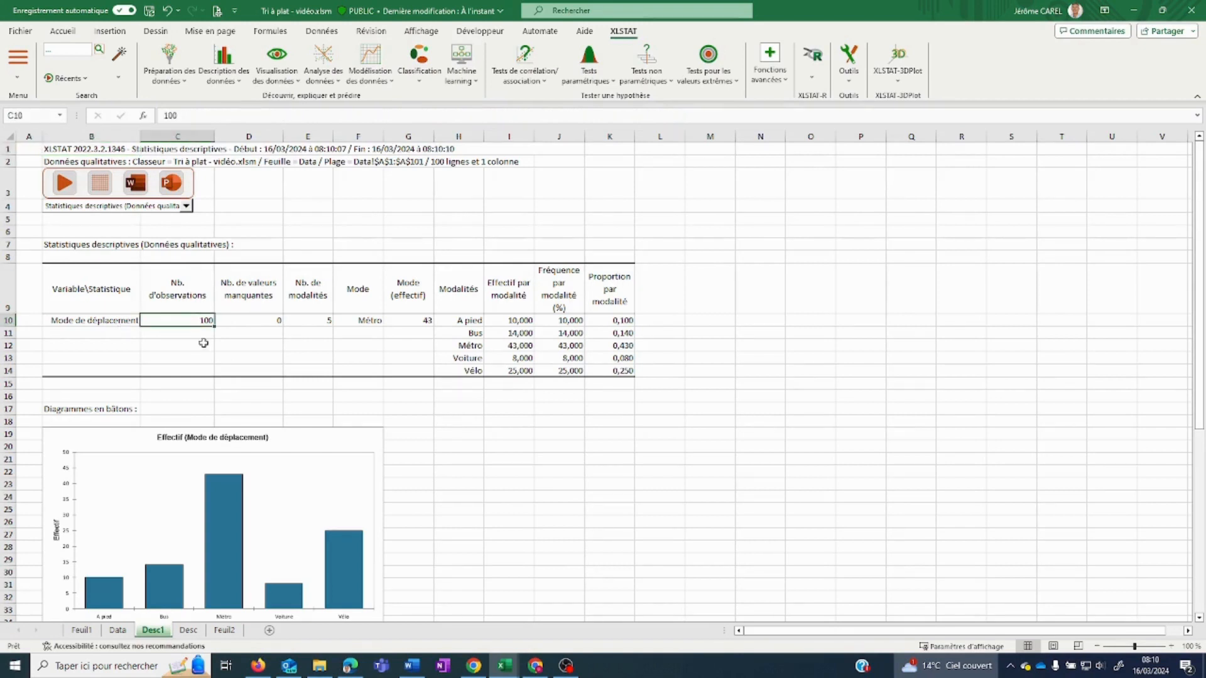
{"action": "left_click", "coordinate": [111, 317]}
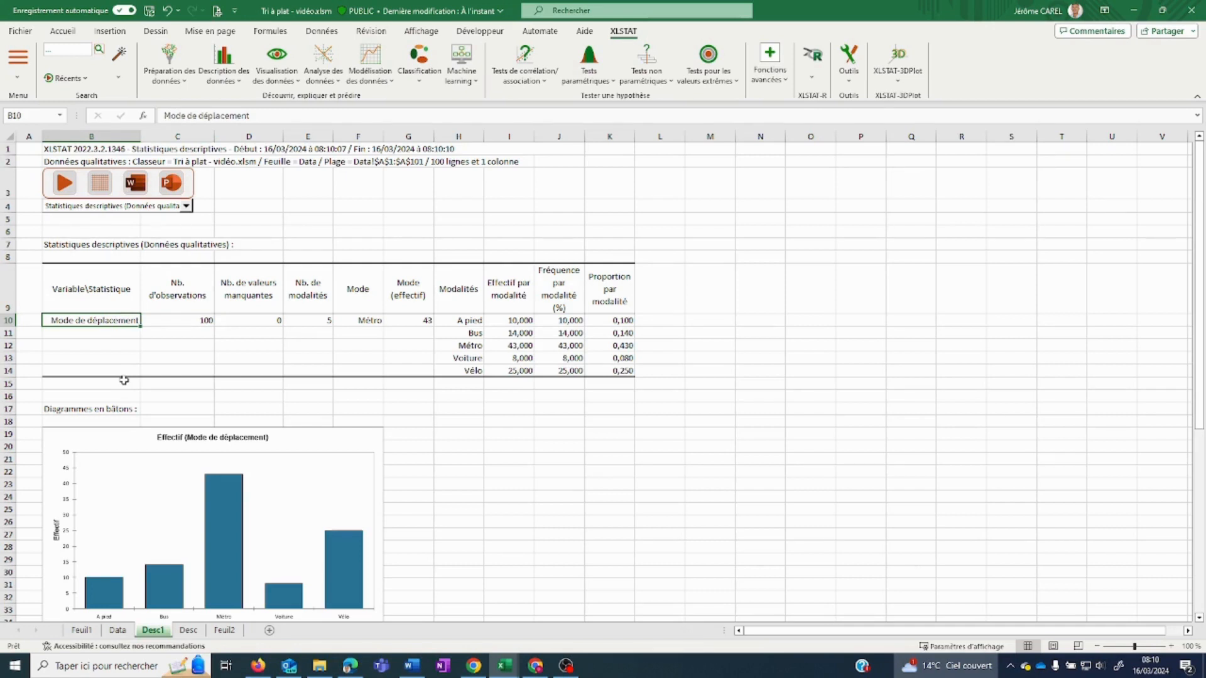
{"action": "left_click", "coordinate": [265, 319]}
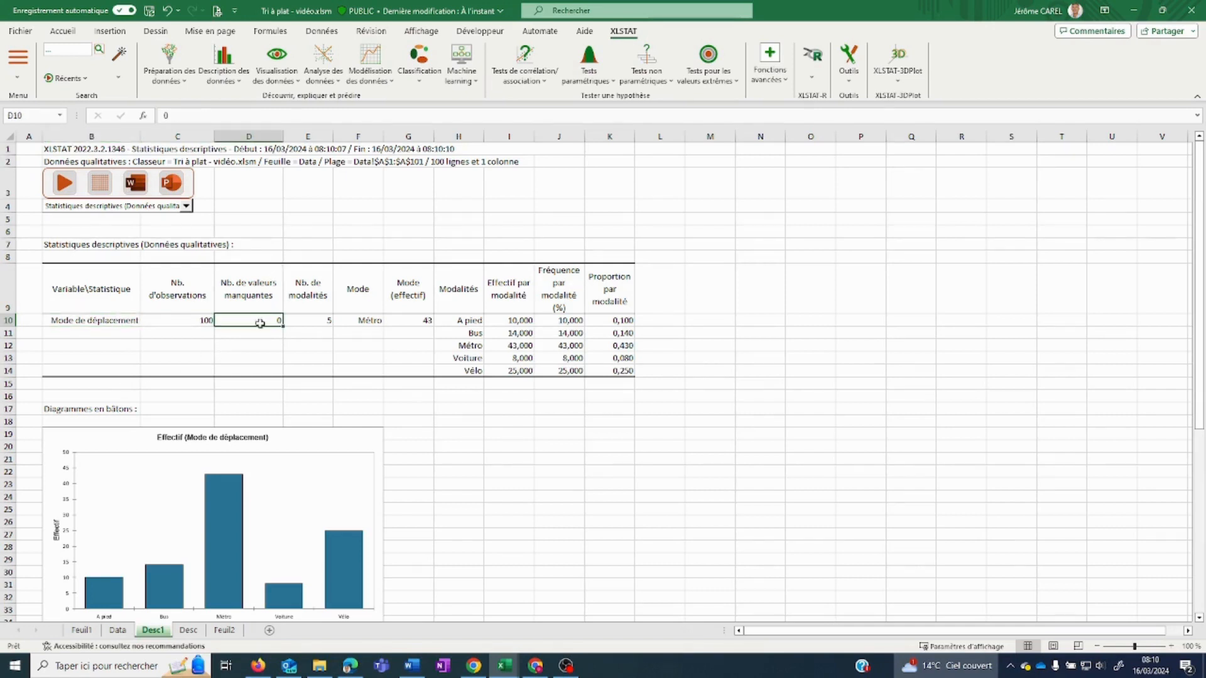
{"action": "left_click", "coordinate": [324, 316]}
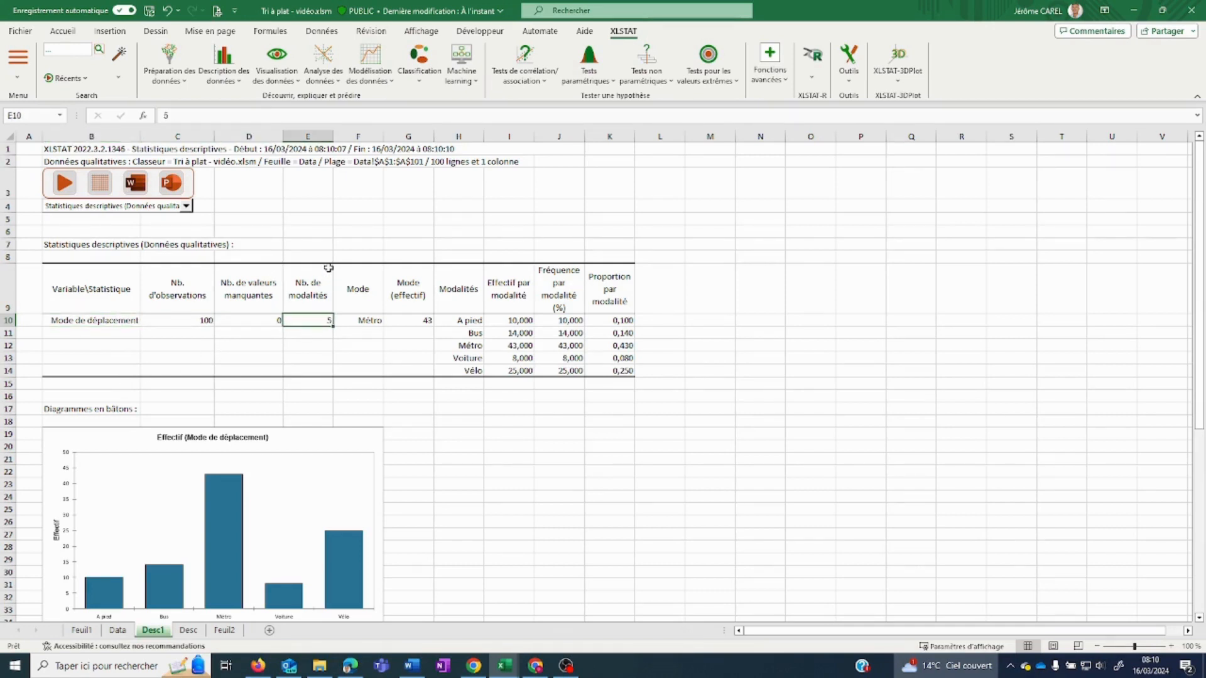
{"action": "left_click", "coordinate": [344, 321]}
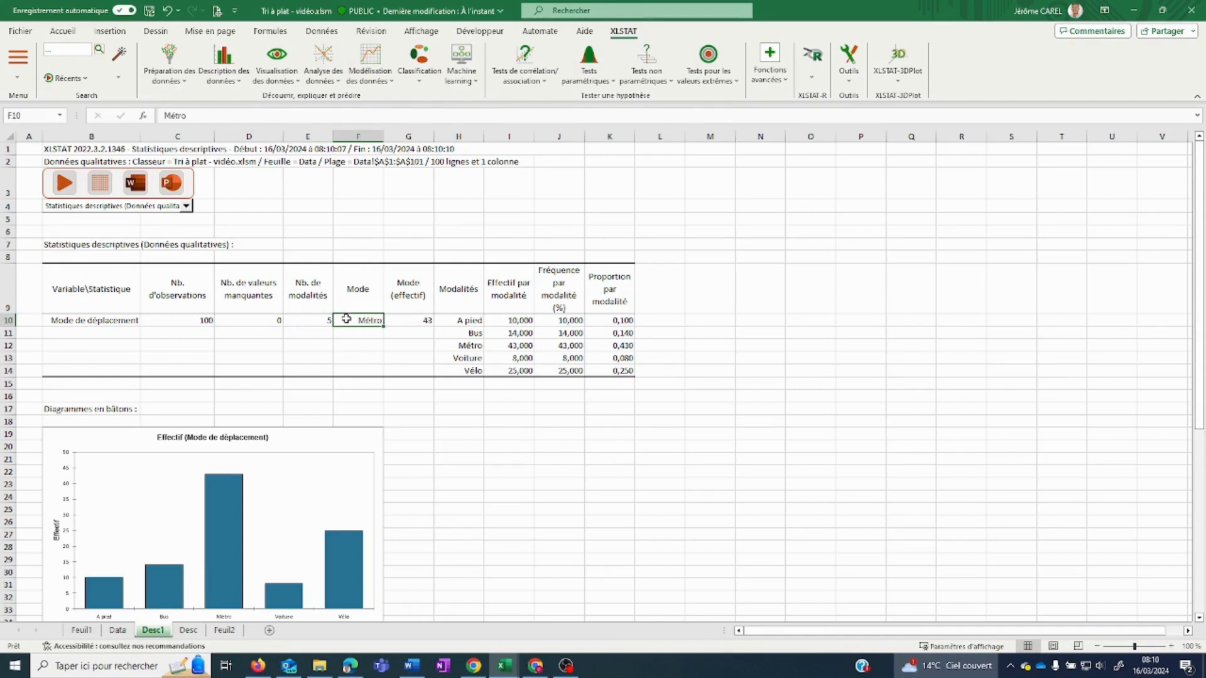
{"action": "left_click", "coordinate": [406, 320]}
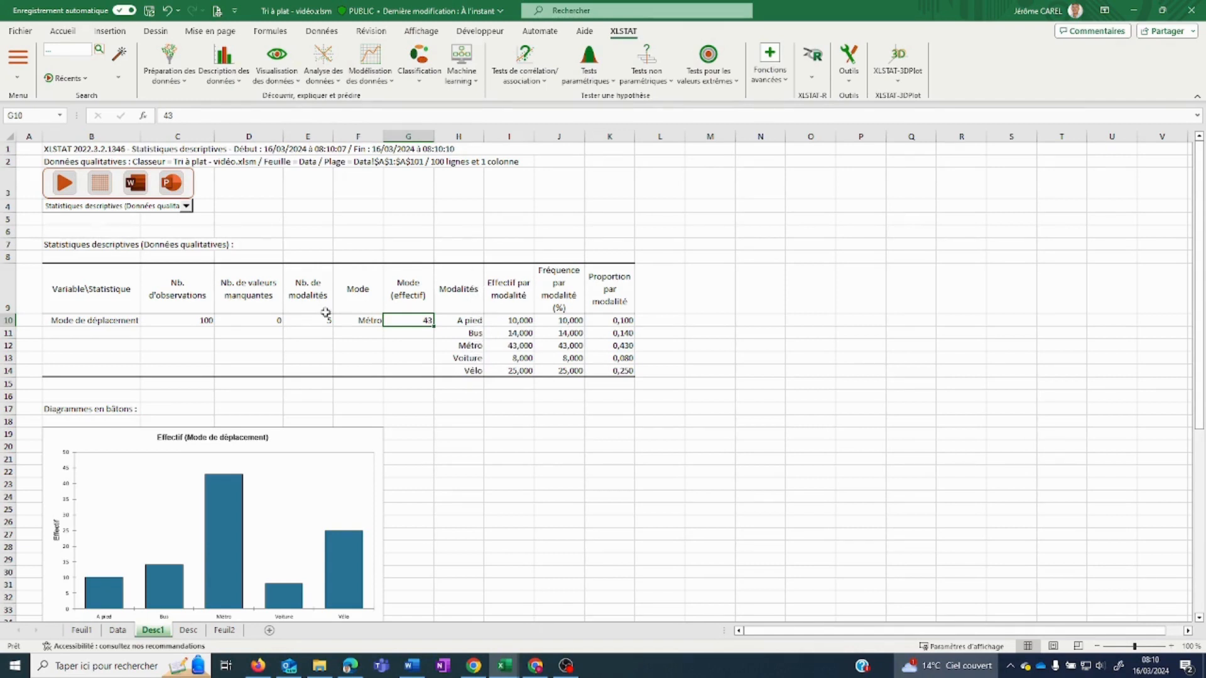
{"action": "left_click", "coordinate": [515, 320]}
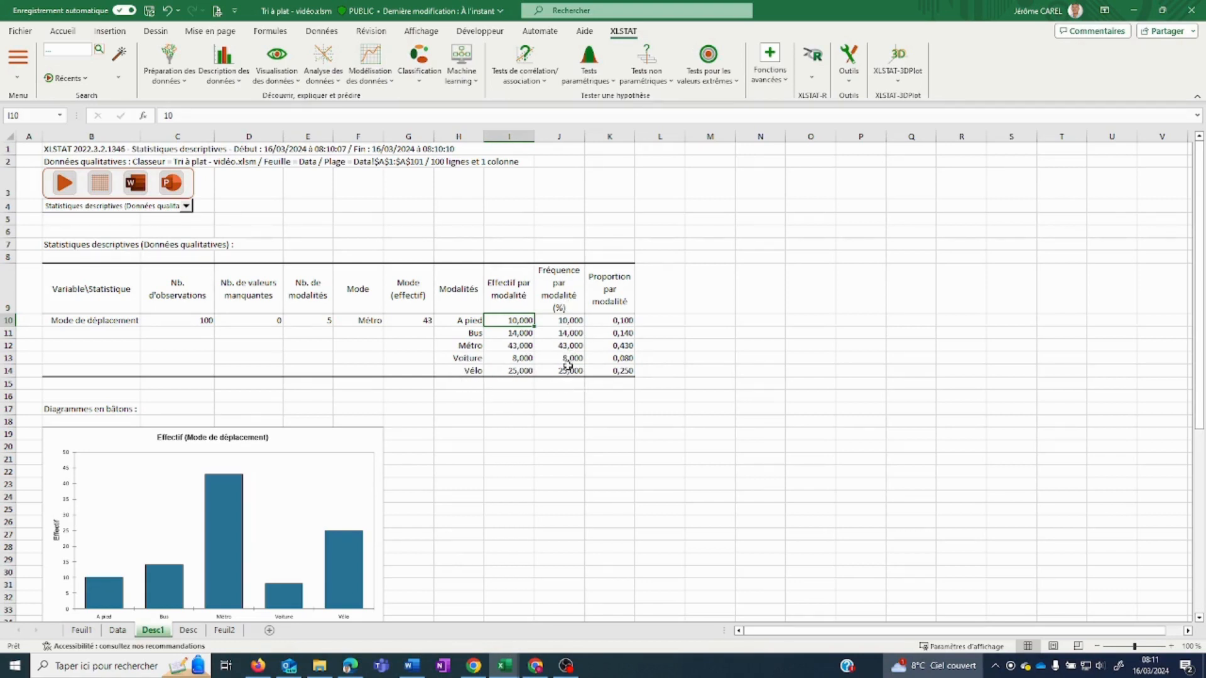
{"action": "left_click", "coordinate": [570, 320]}
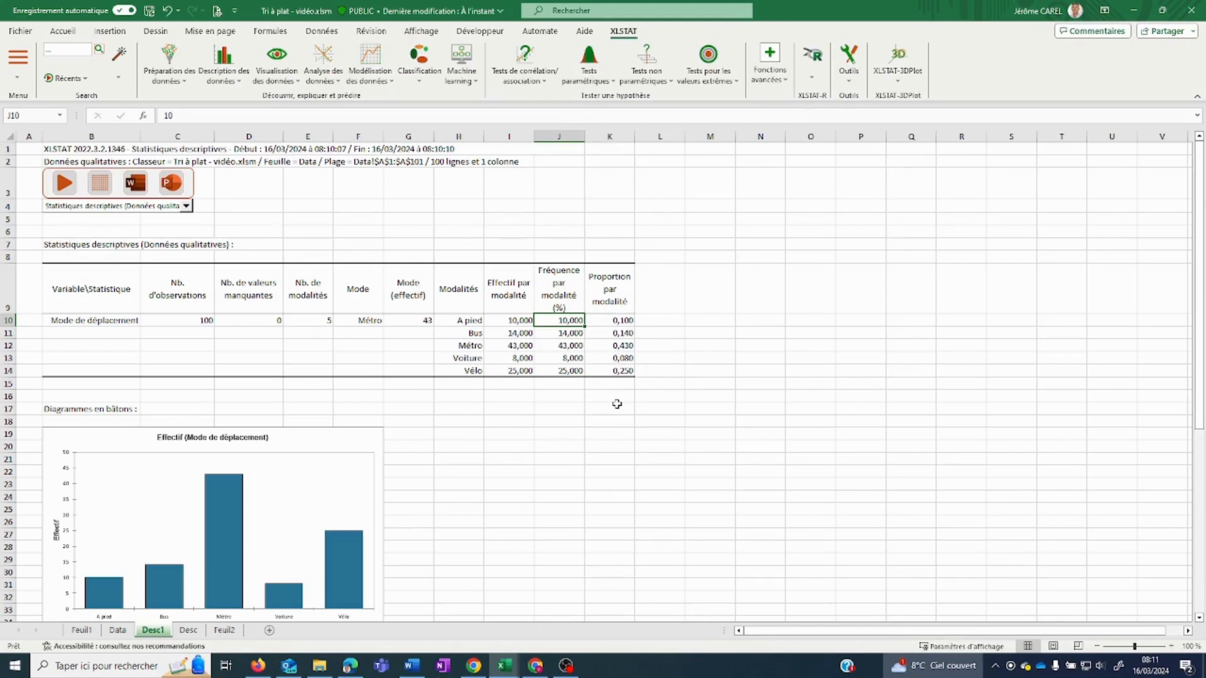
- Examine the bar and pie charts of Mode de déplacement, and look back at the source columns on the Data sheet
{"action": "scroll", "coordinate": [617, 404], "scroll_direction": "down", "scroll_amount": 1}
{"action": "scroll", "coordinate": [617, 404], "scroll_direction": "down", "scroll_amount": 3}
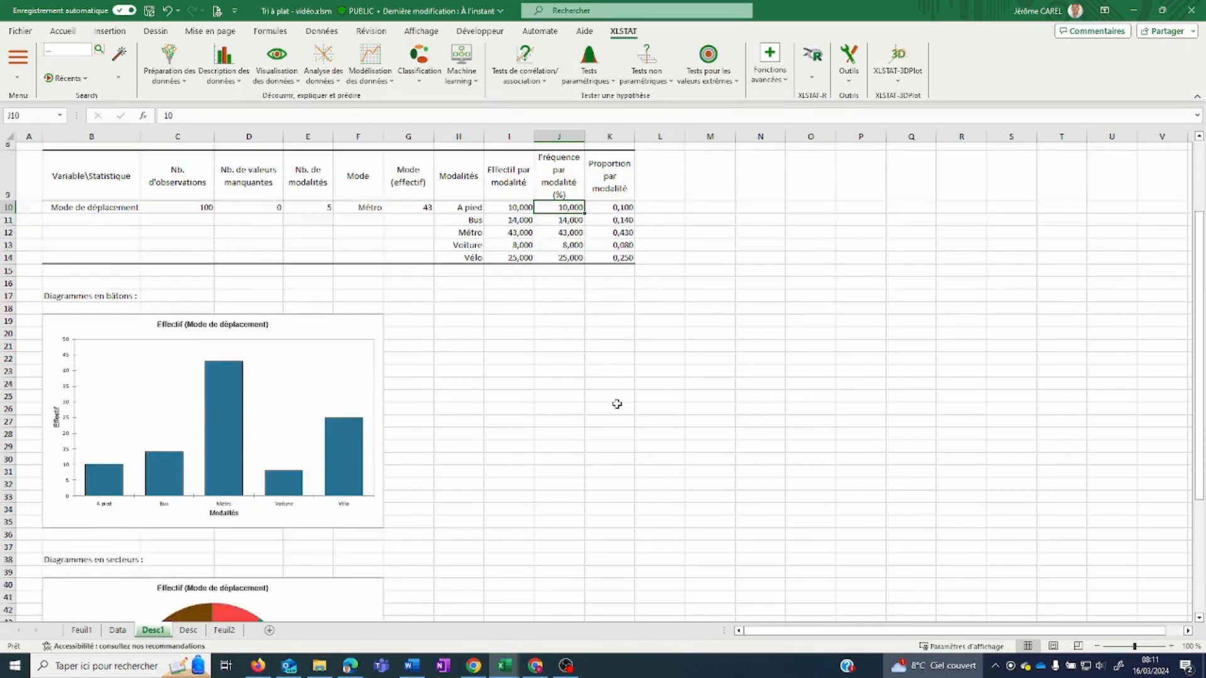
{"action": "scroll", "coordinate": [617, 404], "scroll_direction": "down", "scroll_amount": 1}
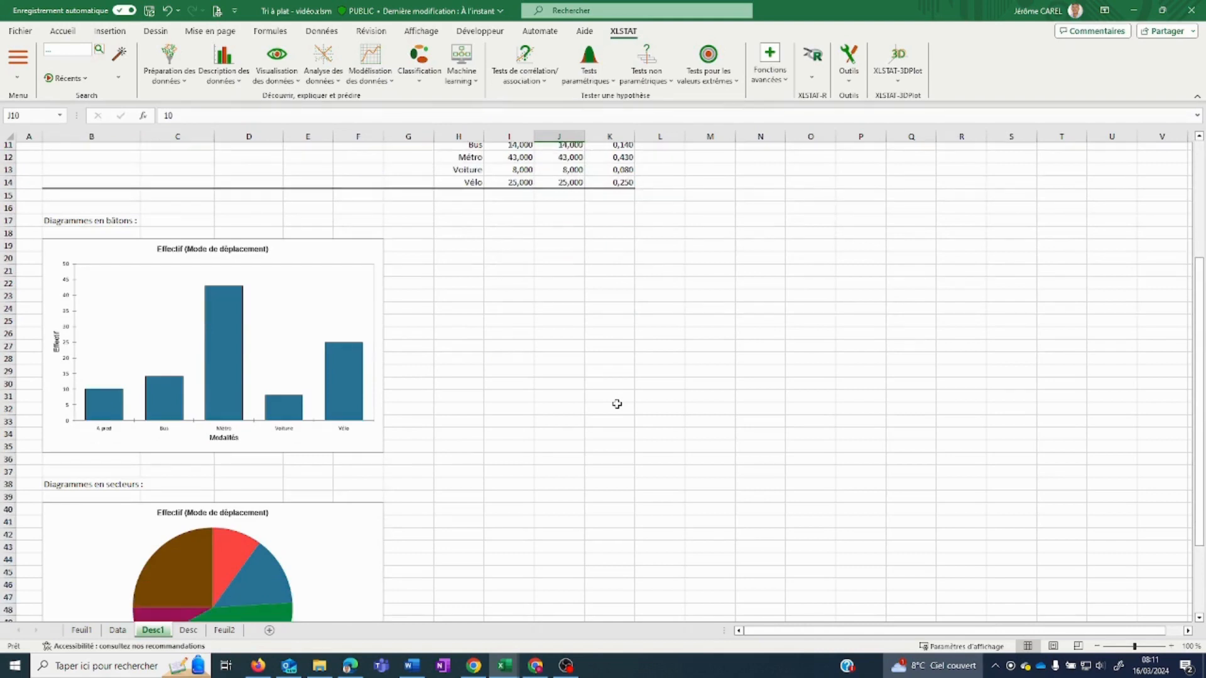
{"action": "scroll", "coordinate": [616, 404], "scroll_direction": "down", "scroll_amount": 2}
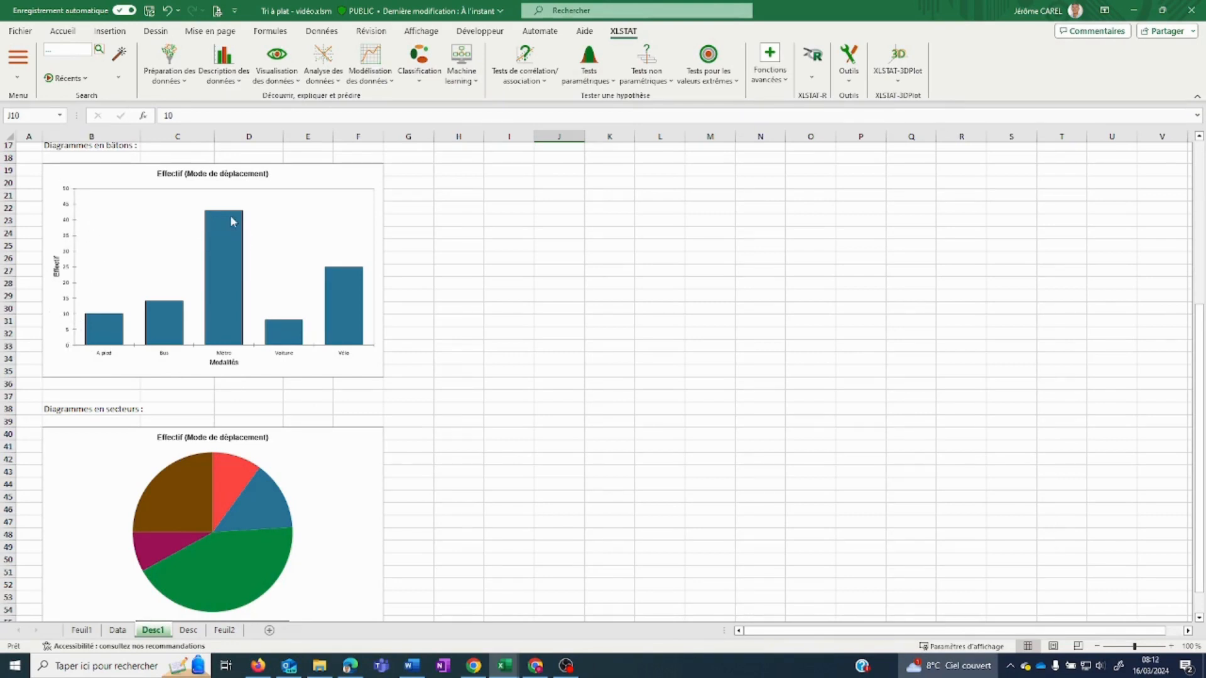
{"action": "scroll", "coordinate": [401, 490], "scroll_direction": "down", "scroll_amount": 3}
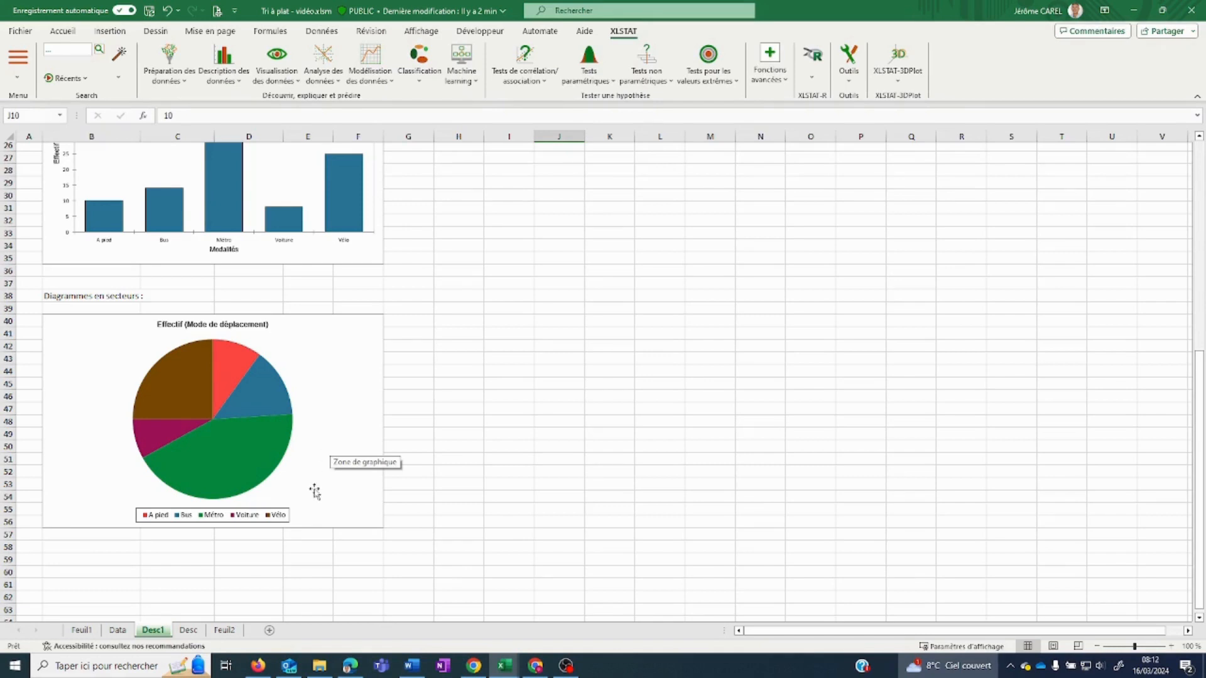
{"action": "mouse_move", "coordinate": [272, 440]}
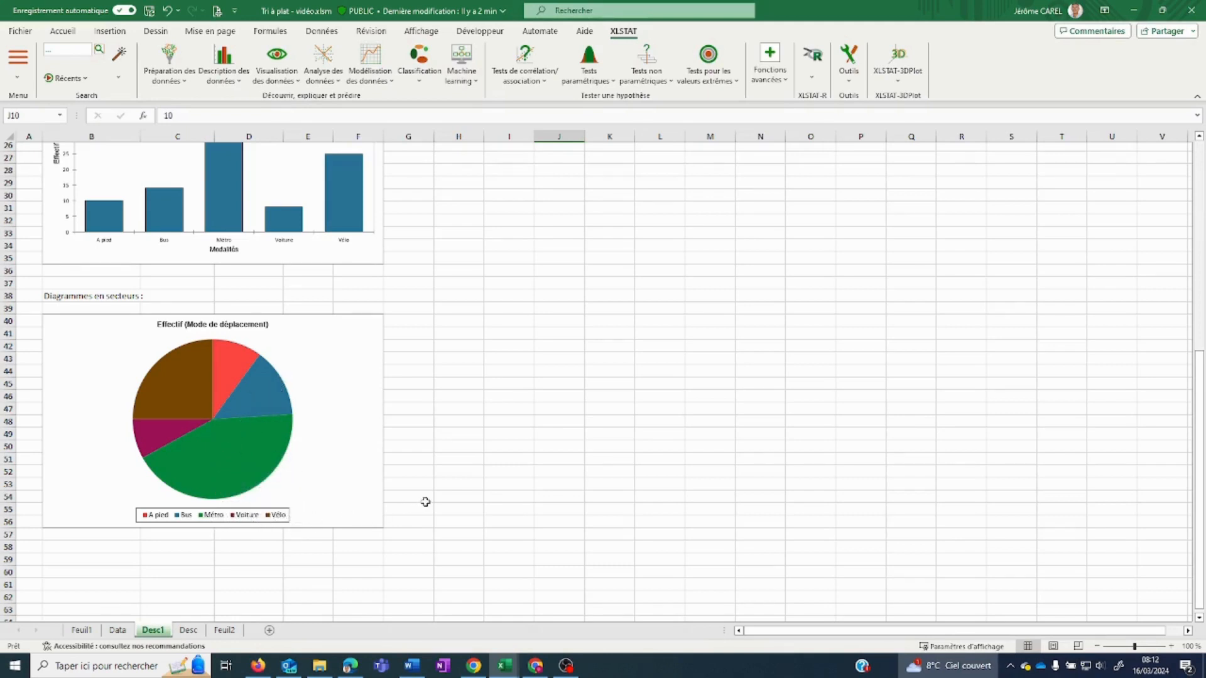
{"action": "scroll", "coordinate": [425, 502], "scroll_direction": "up", "scroll_amount": 5}
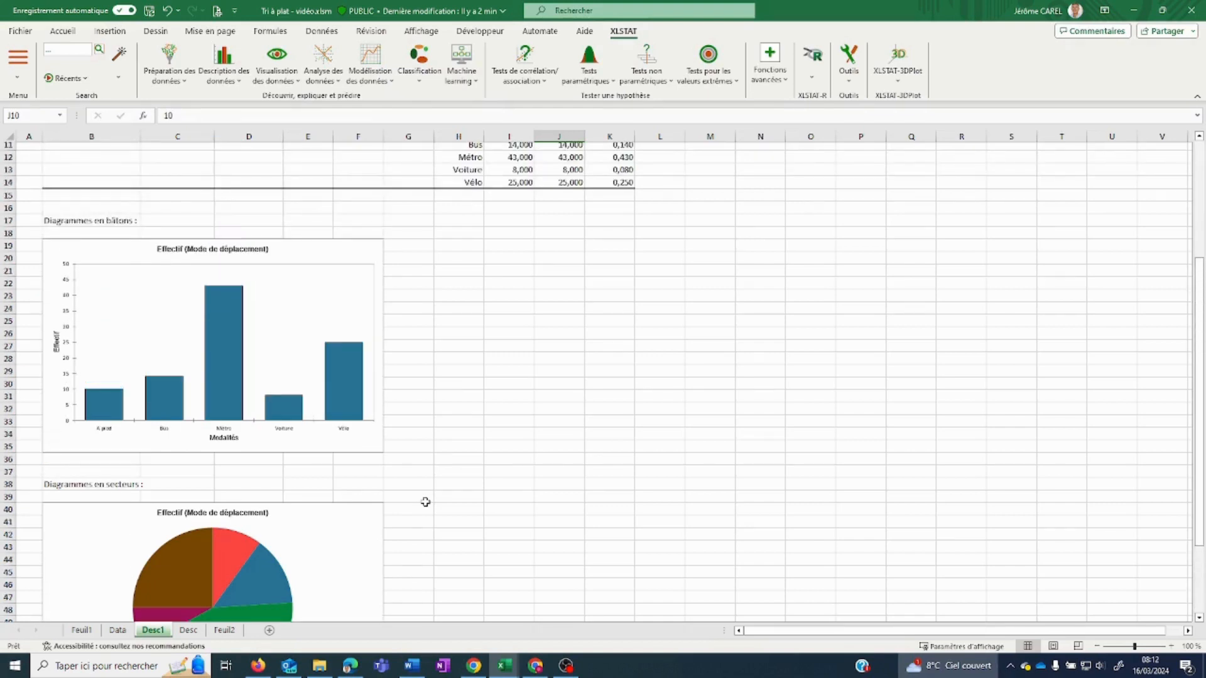
{"action": "scroll", "coordinate": [425, 502], "scroll_direction": "up", "scroll_amount": 4}
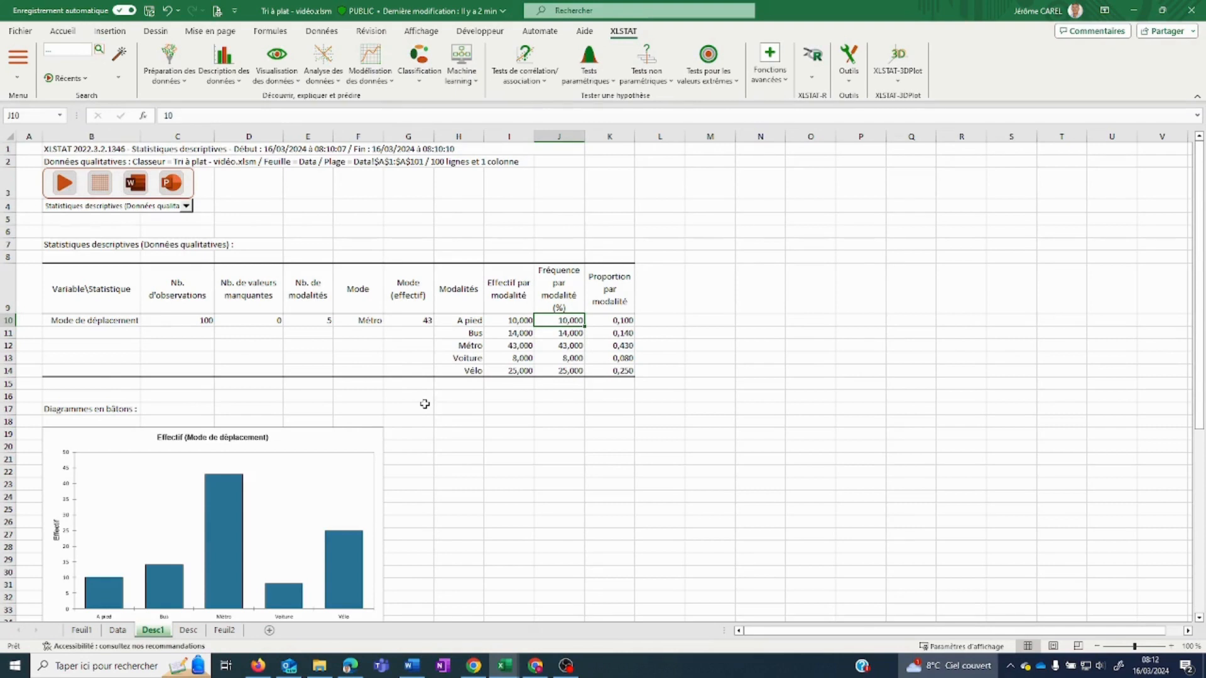
{"action": "left_click", "coordinate": [119, 632]}
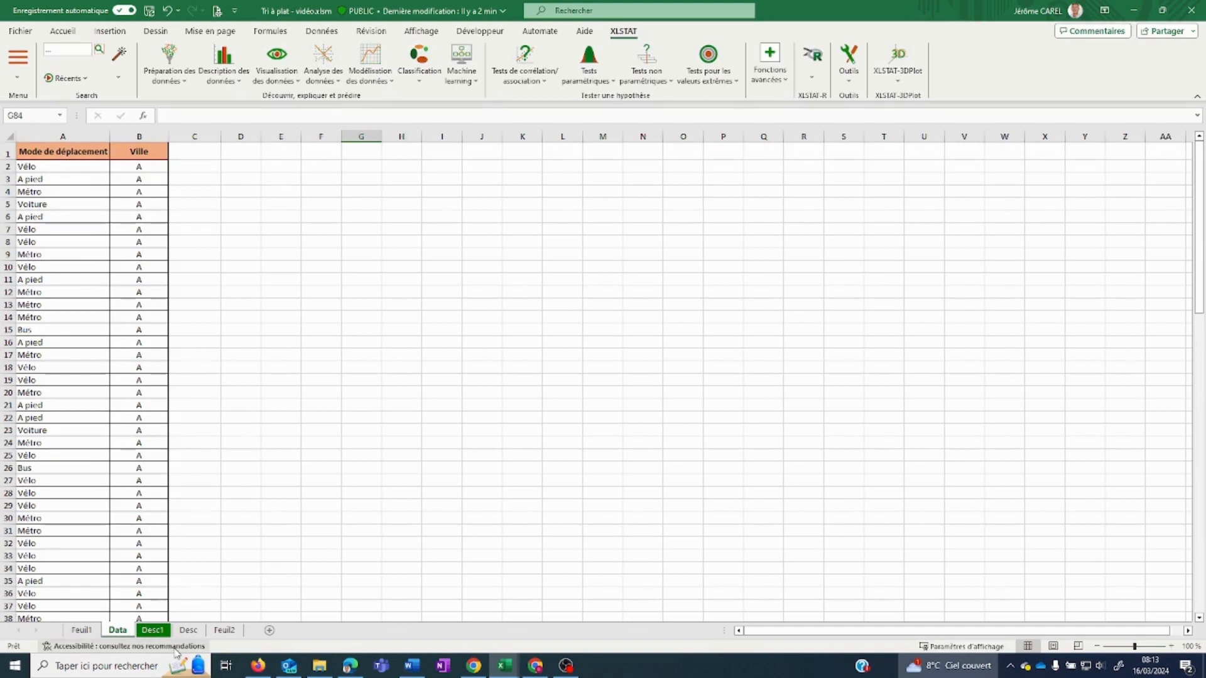
{"action": "left_click", "coordinate": [153, 630]}
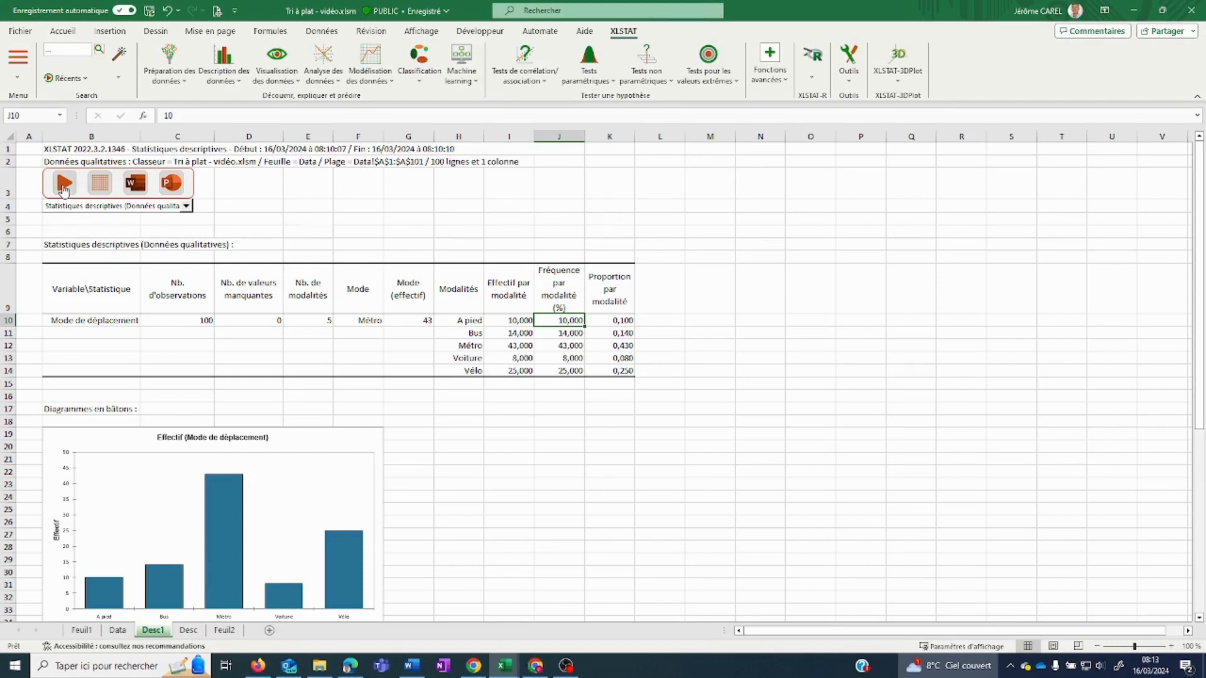
- Relaunch the descriptive statistics setup with Ville (Data!$B$1:$B$101) enabled as Sous-échantillons, and review its options and qualitative outputs
{"action": "left_click", "coordinate": [63, 183]}
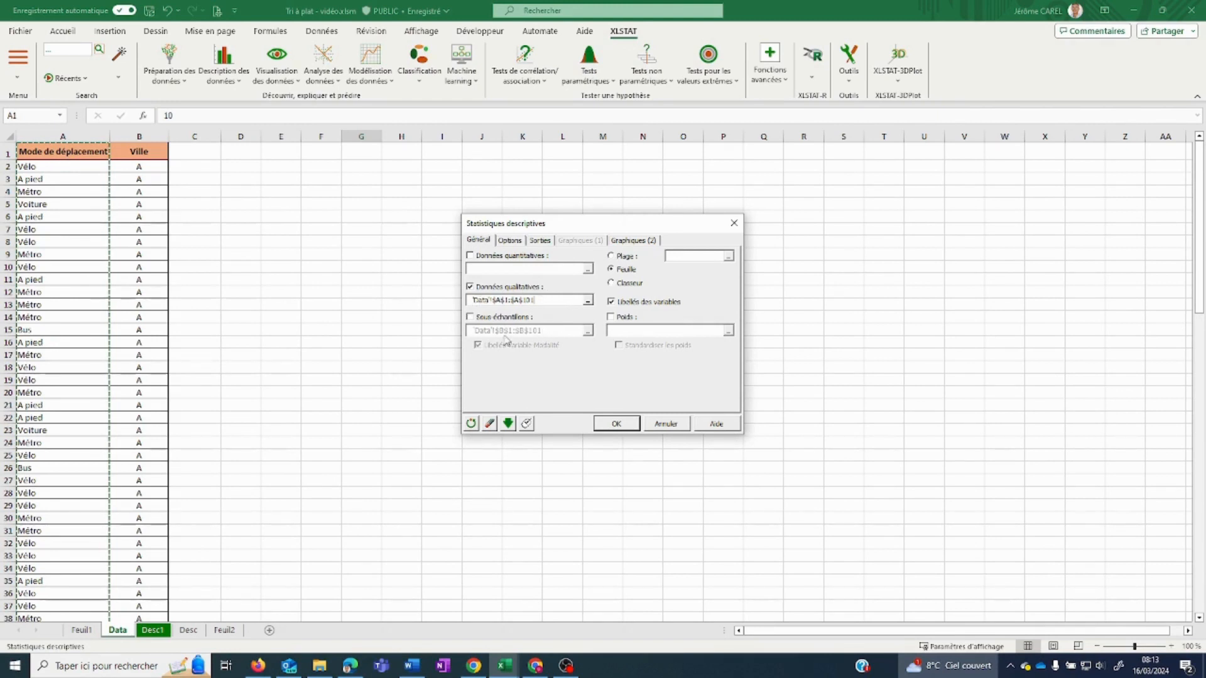
{"action": "left_click", "coordinate": [470, 317]}
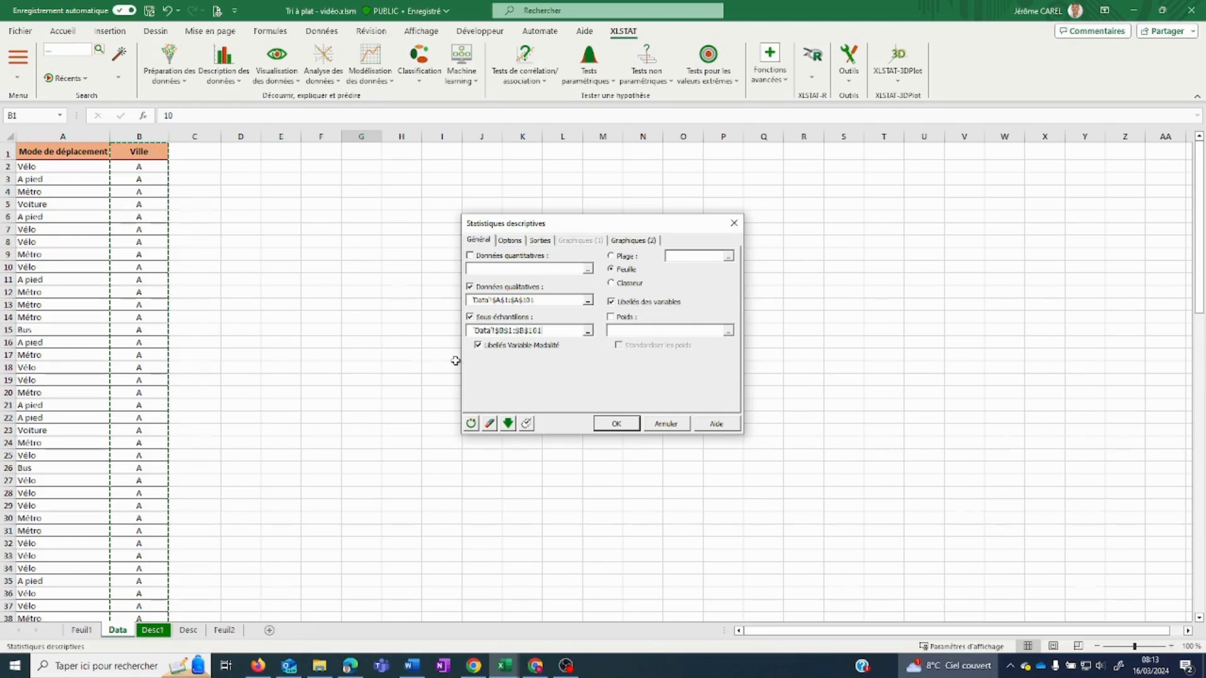
{"action": "left_click", "coordinate": [508, 242]}
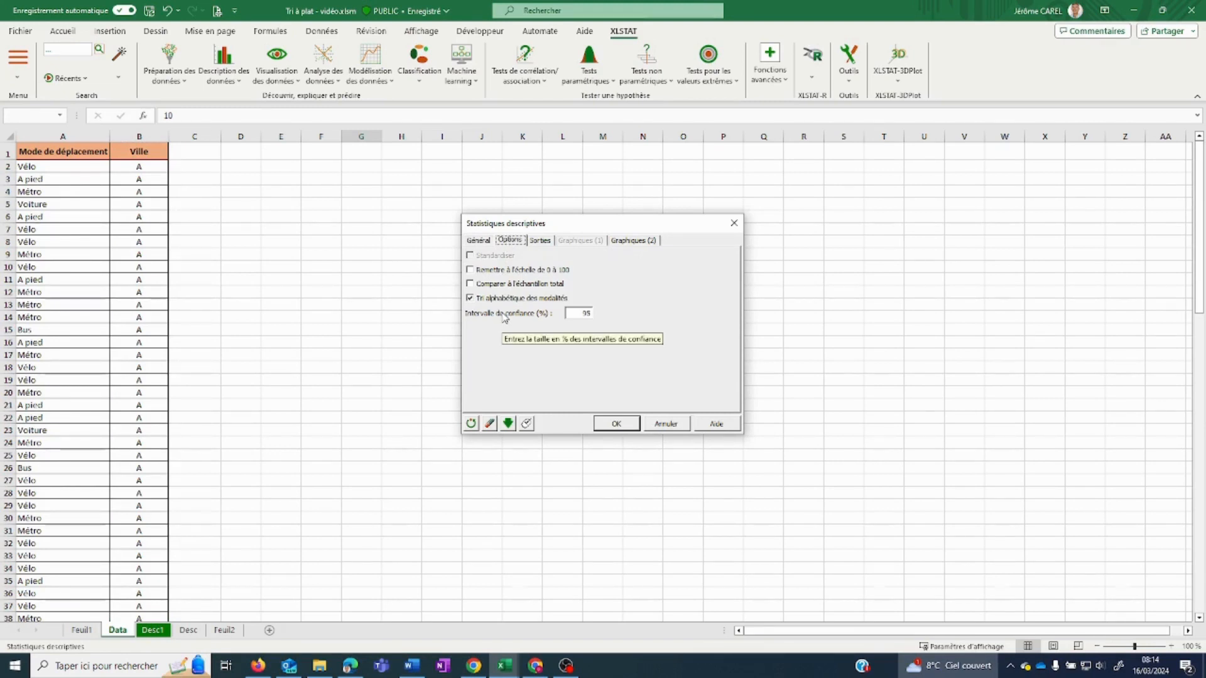
{"action": "left_click", "coordinate": [540, 242]}
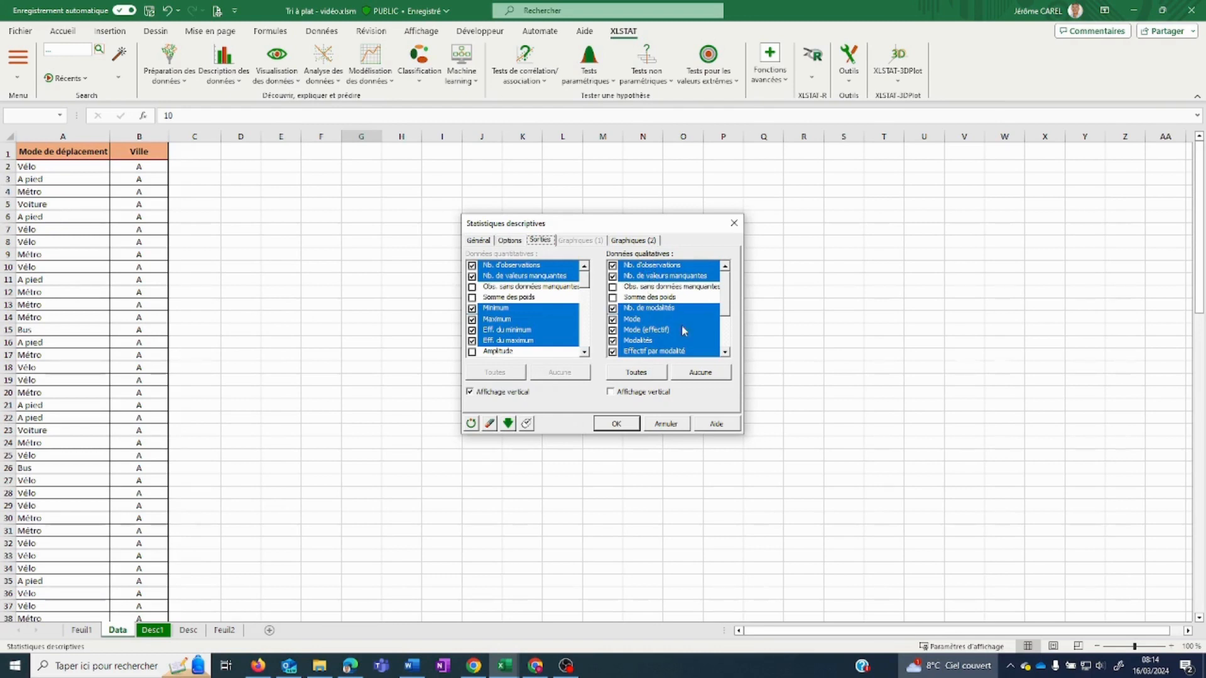
{"action": "scroll", "coordinate": [729, 291], "scroll_direction": "down", "scroll_amount": 2}
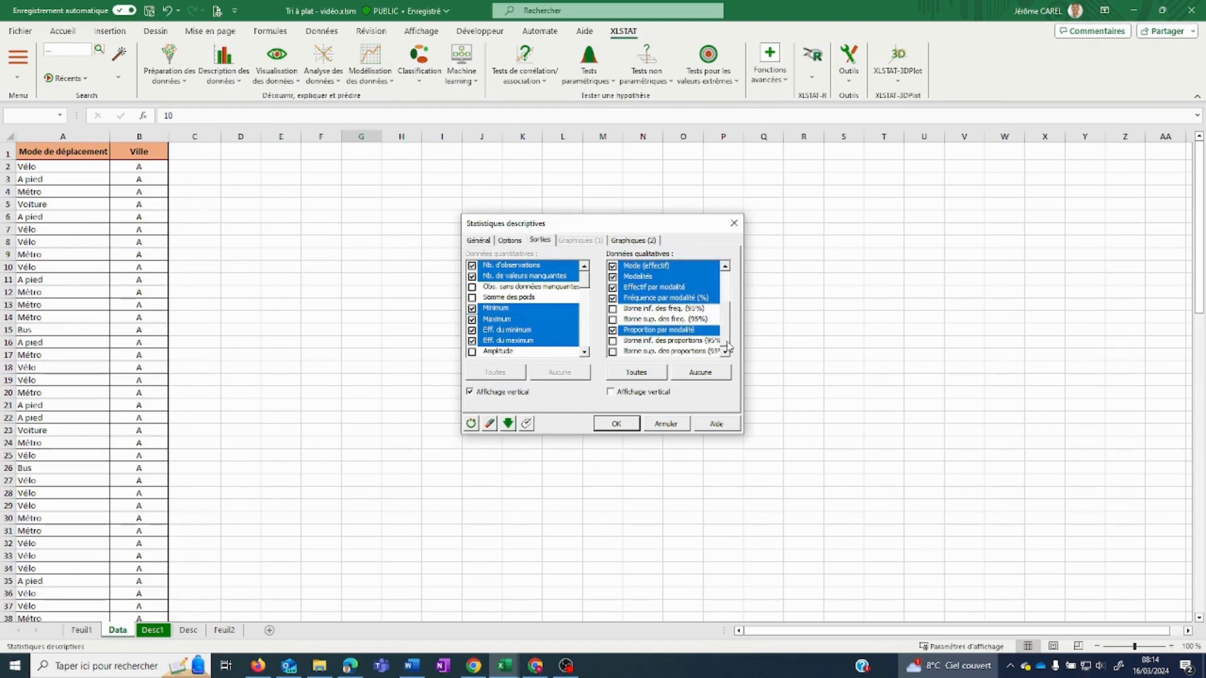
- Set the qualitative data charts to use Fréquences and run the analysis, accepting the listed data selections
{"action": "left_click", "coordinate": [628, 242]}
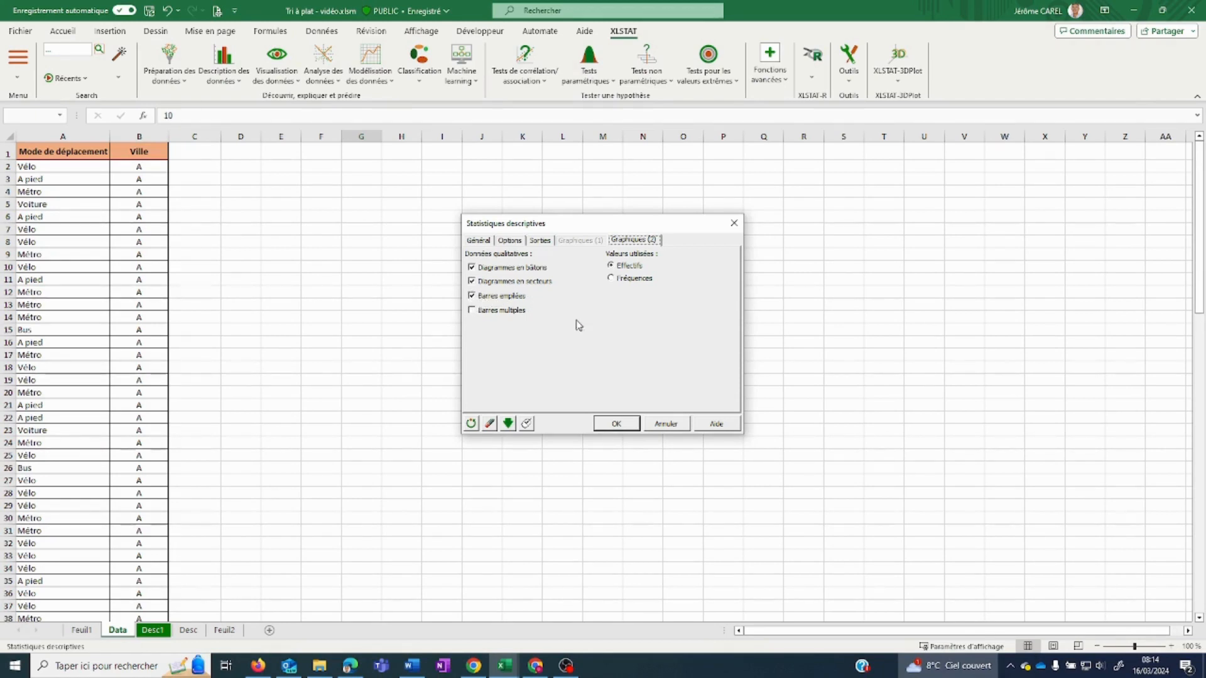
{"action": "left_click", "coordinate": [611, 278]}
{"action": "left_click", "coordinate": [624, 429]}
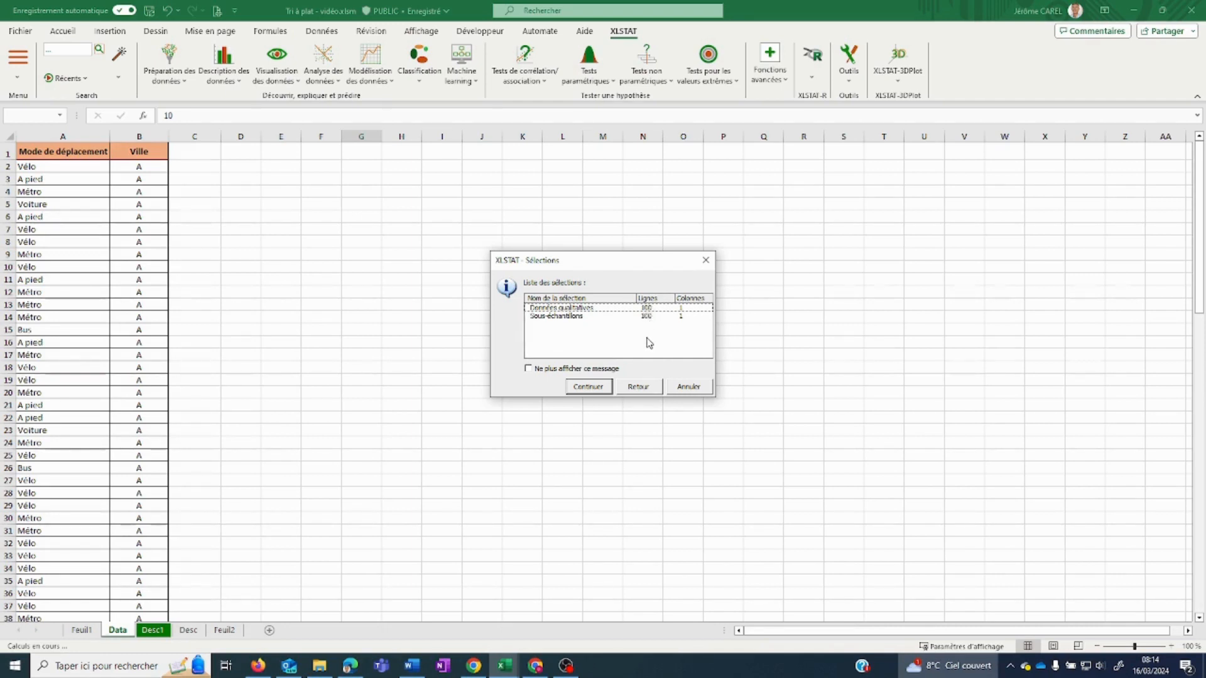
{"action": "left_click", "coordinate": [587, 387]}
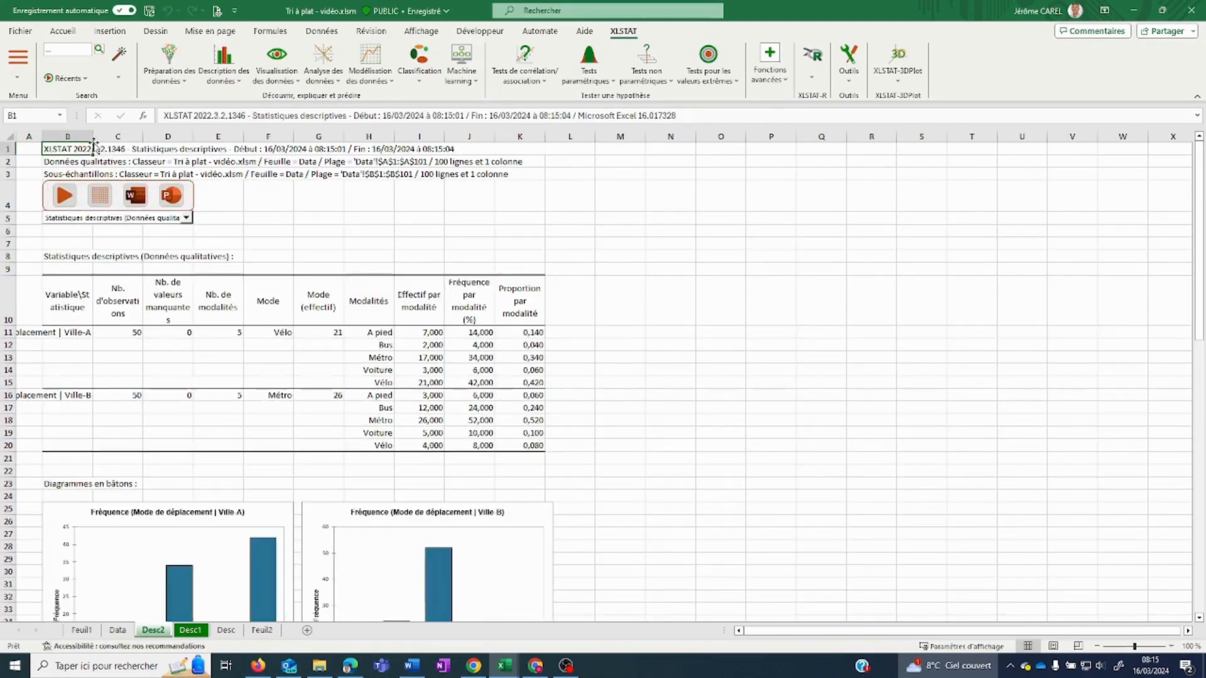
- Widen columns B to D of the new results sheet and compare the Mode de déplacement statistics for Ville A and Ville B
{"action": "left_click_drag", "start_coordinate": [92, 136], "coordinate": [294, 136]}
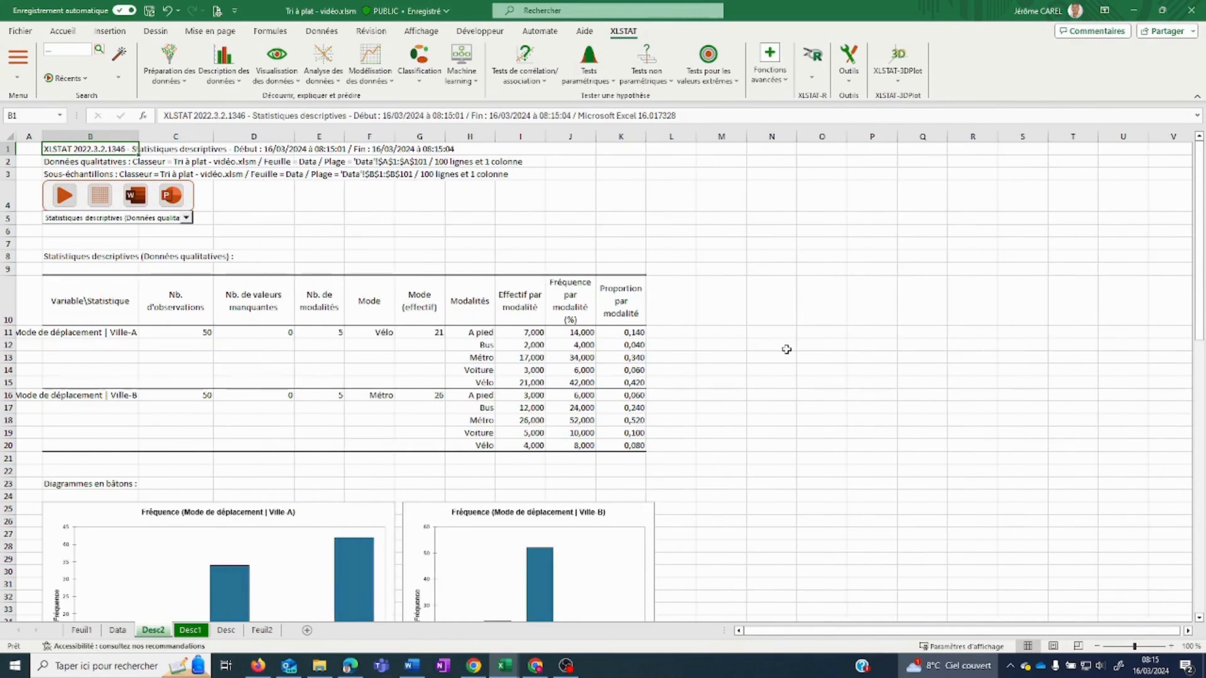
{"action": "left_click_drag", "start_coordinate": [139, 136], "coordinate": [234, 142]}
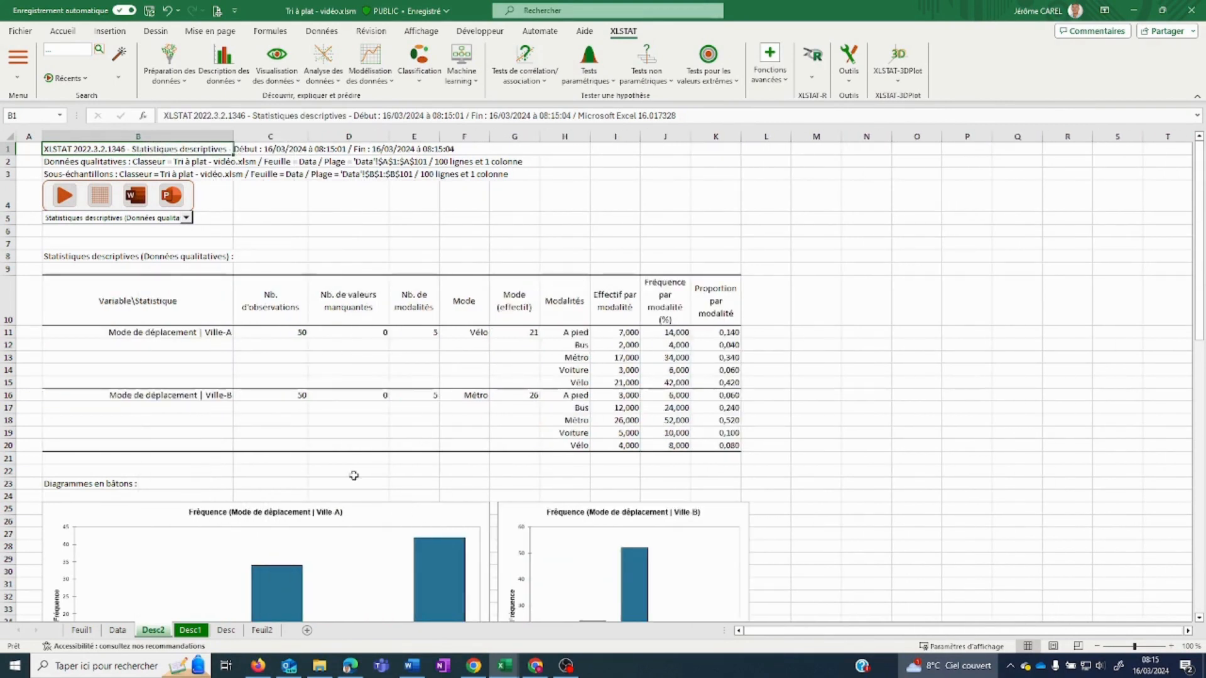
{"action": "left_click", "coordinate": [184, 332]}
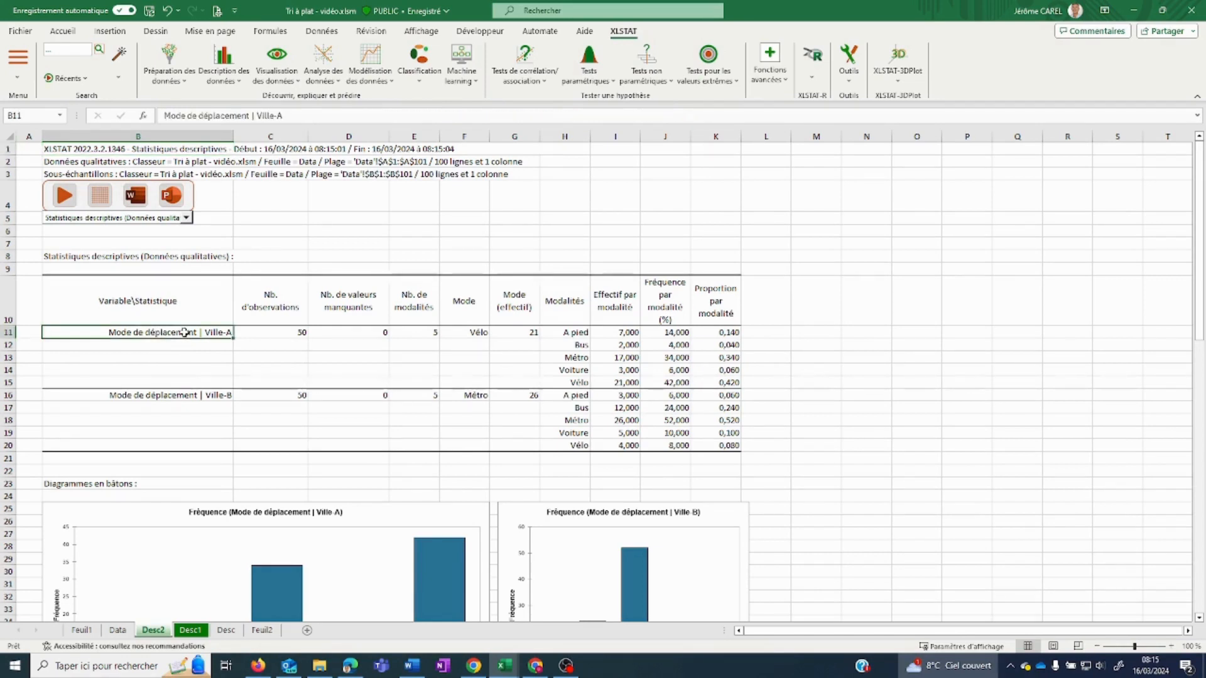
{"action": "left_click", "coordinate": [186, 395]}
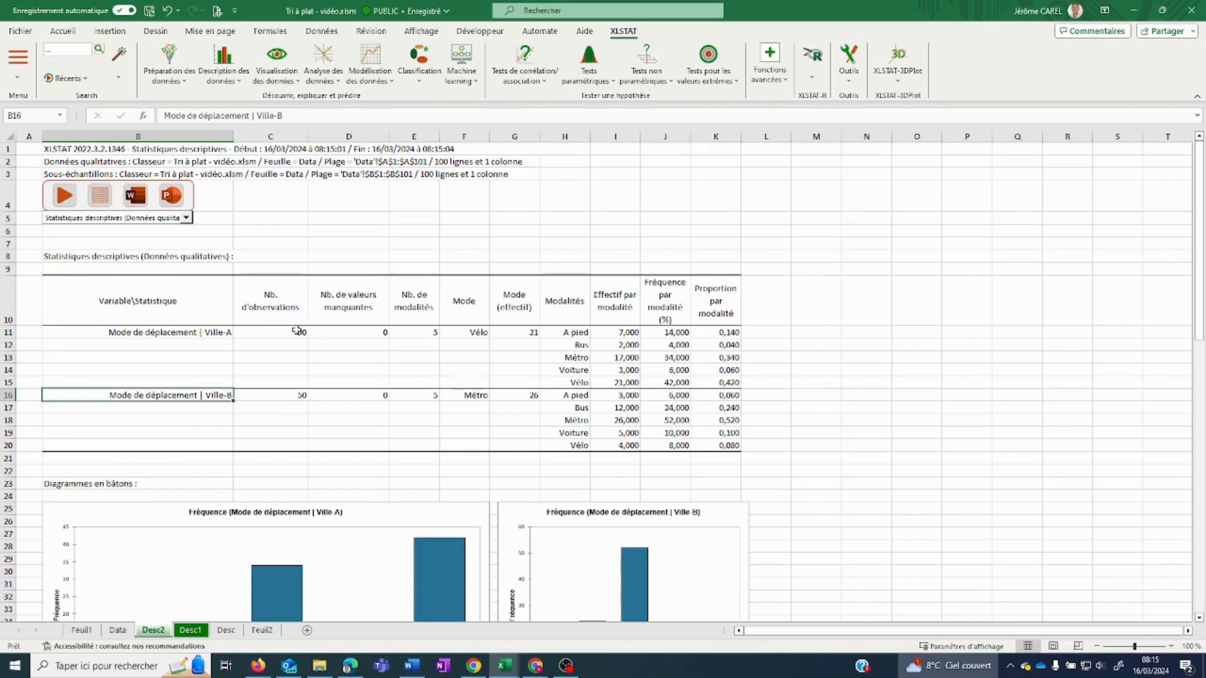
{"action": "left_click", "coordinate": [264, 334]}
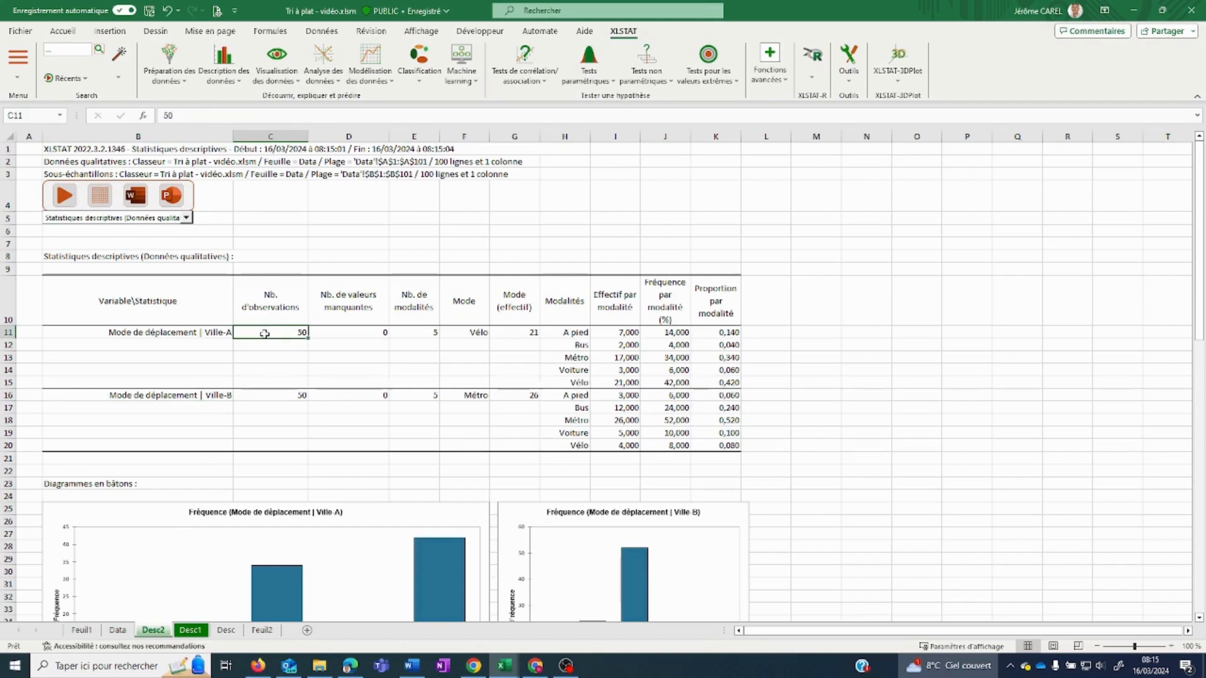
{"action": "left_click", "coordinate": [263, 399]}
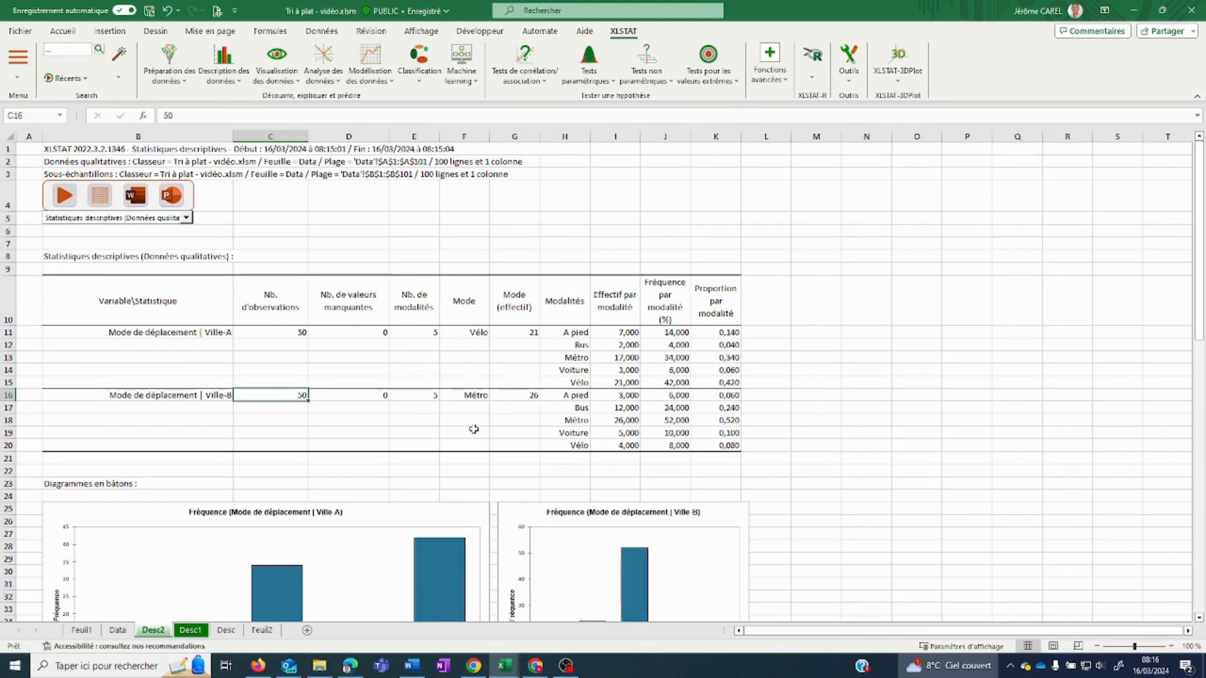
{"action": "left_click", "coordinate": [482, 331]}
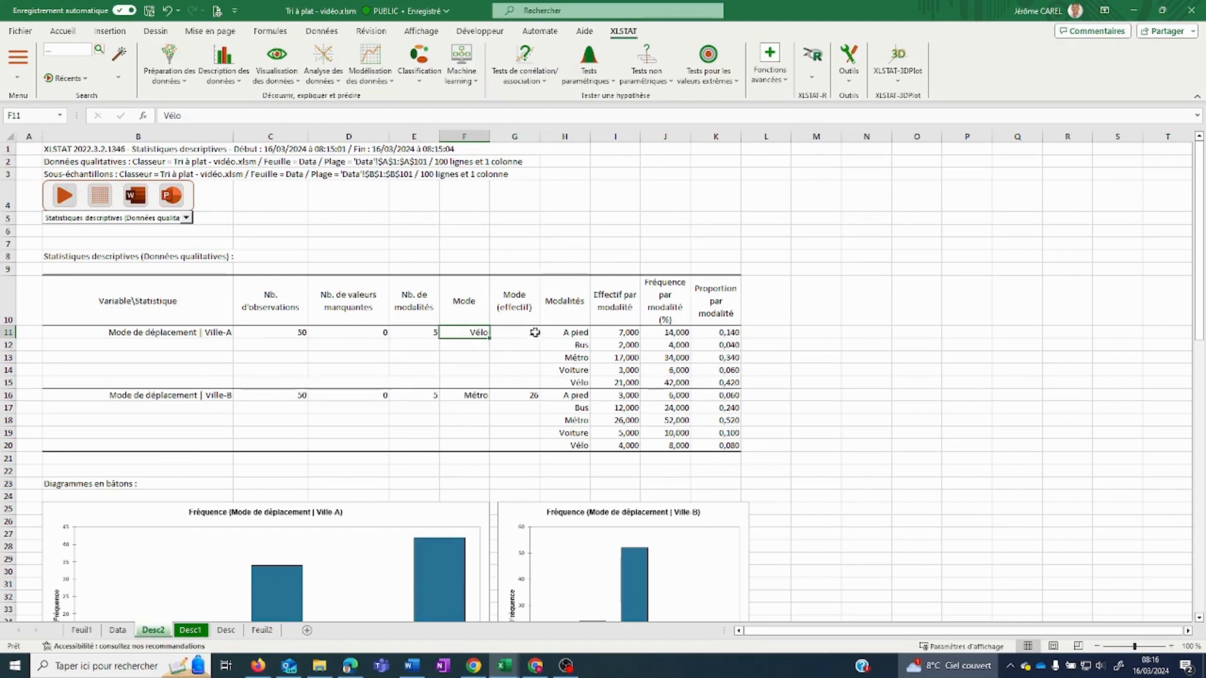
{"action": "left_click", "coordinate": [473, 393]}
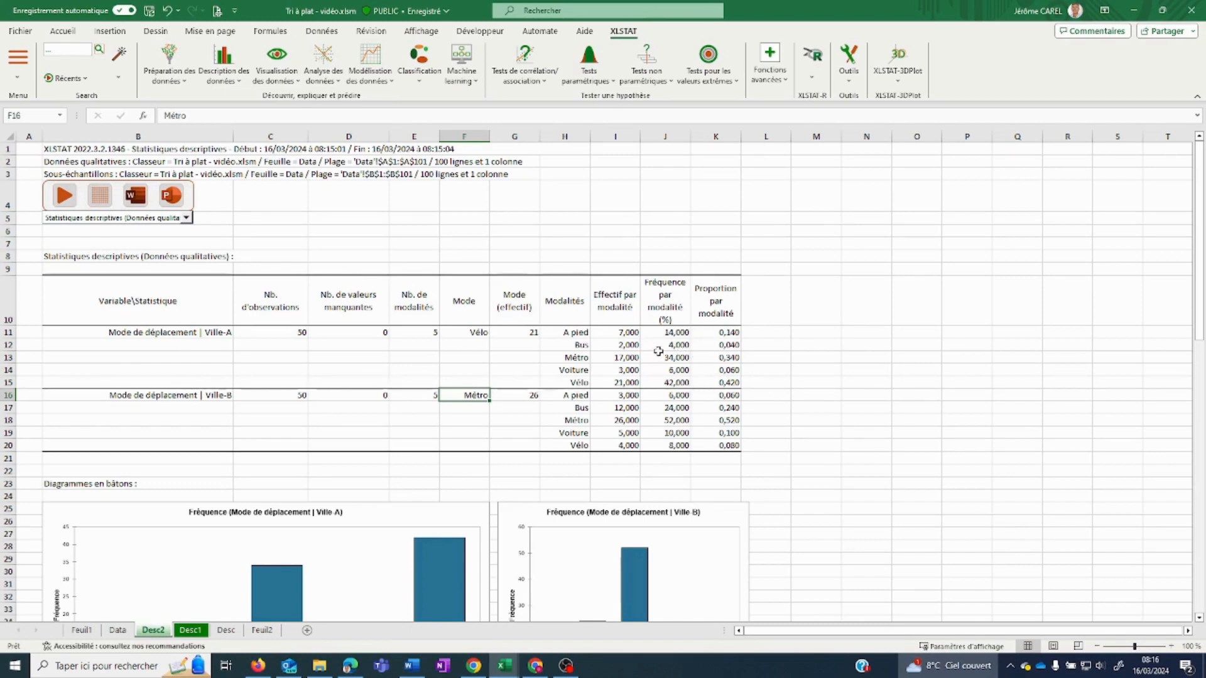
{"action": "left_click", "coordinate": [670, 334]}
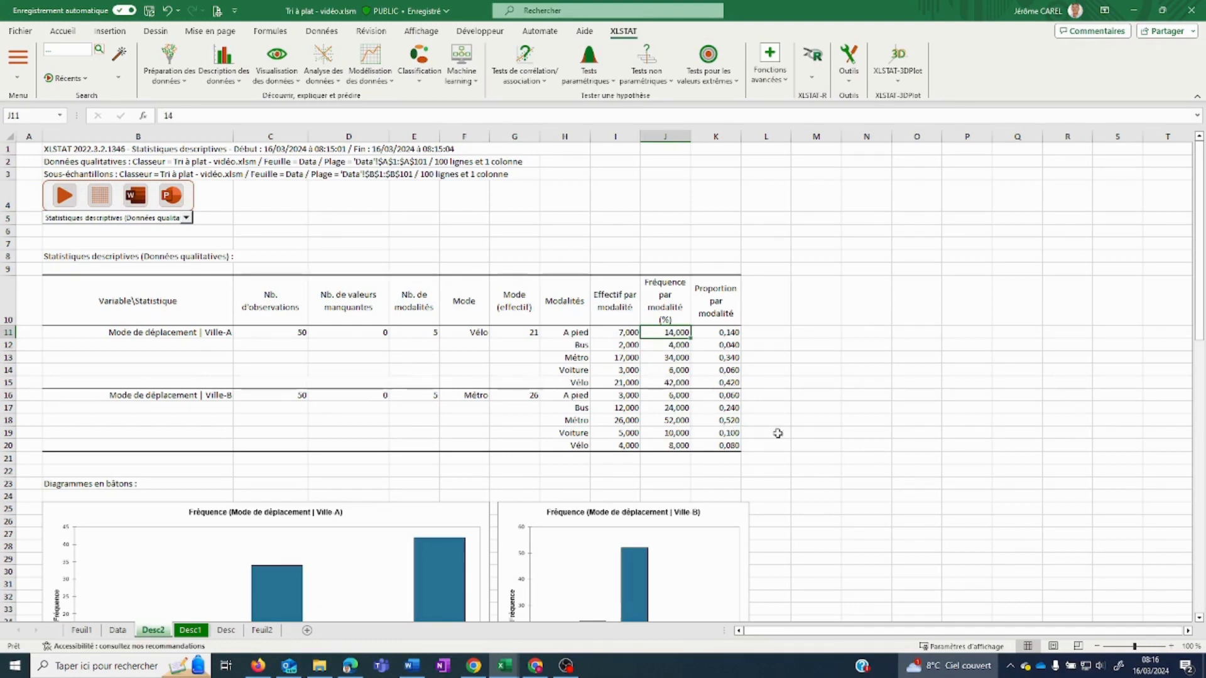
- Examine the frequency bar charts and pie charts of Mode de déplacement for Ville A and Ville B
{"action": "scroll", "coordinate": [798, 456], "scroll_direction": "down", "scroll_amount": 1}
{"action": "scroll", "coordinate": [798, 457], "scroll_direction": "down", "scroll_amount": 5}
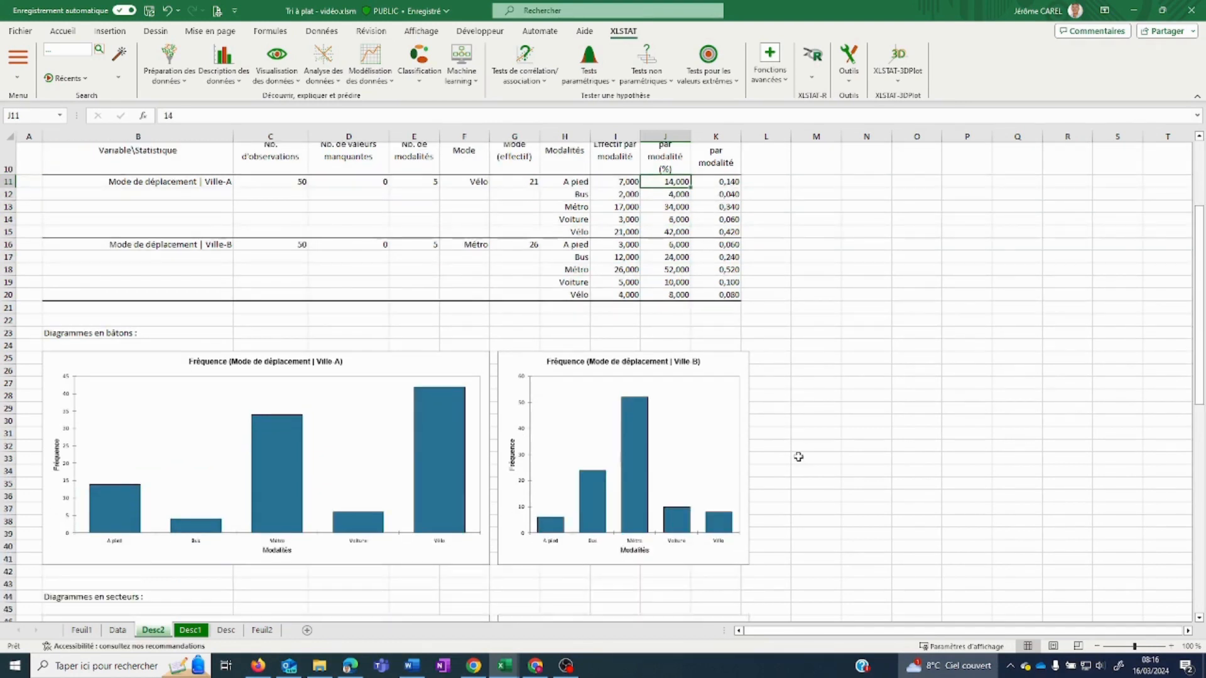
{"action": "scroll", "coordinate": [797, 454], "scroll_direction": "down", "scroll_amount": 1}
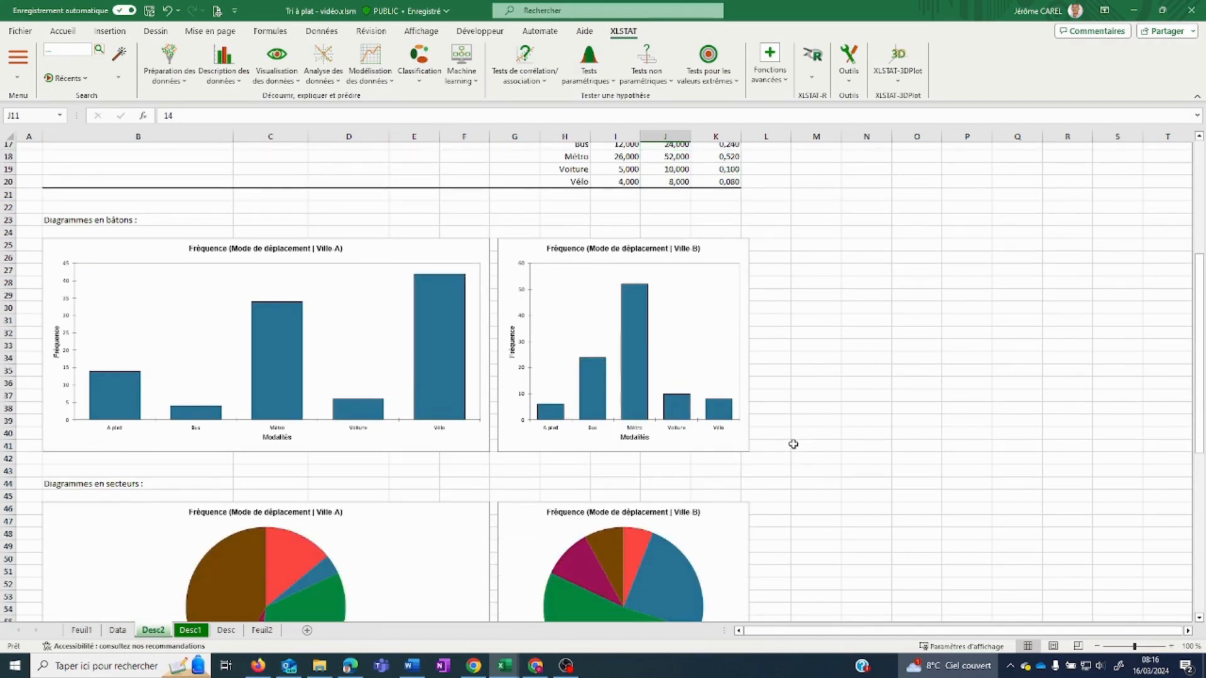
{"action": "scroll", "coordinate": [793, 444], "scroll_direction": "down", "scroll_amount": 1}
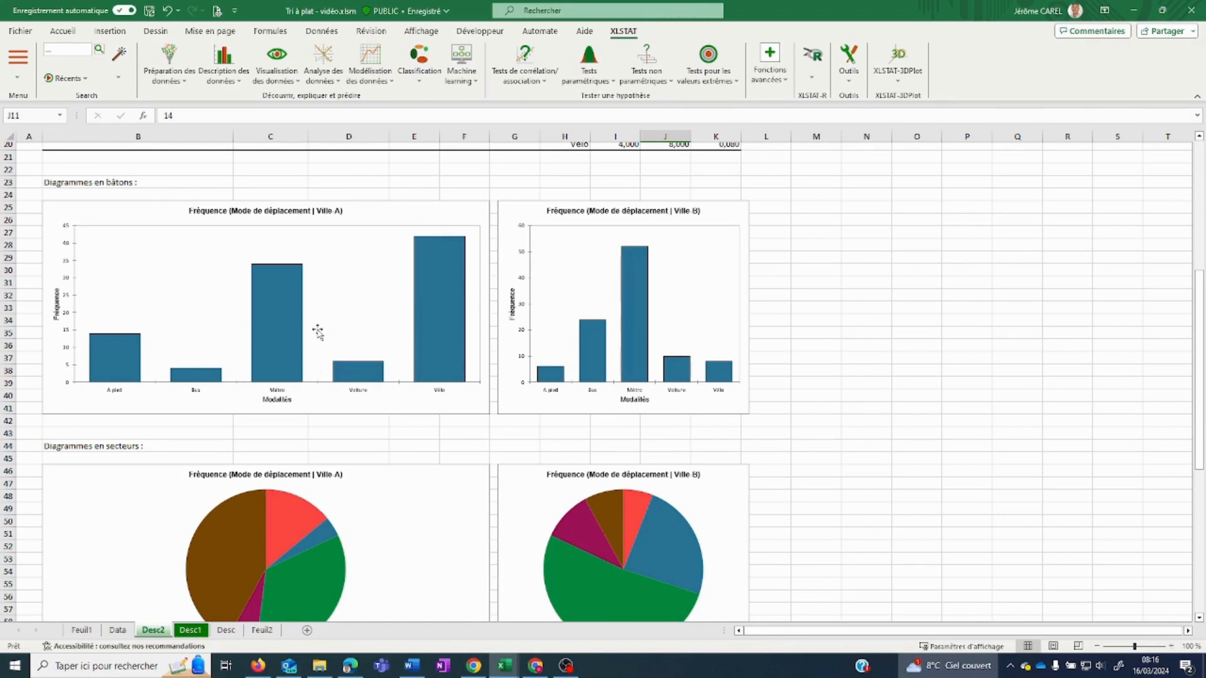
{"action": "scroll", "coordinate": [323, 342], "scroll_direction": "down", "scroll_amount": 1}
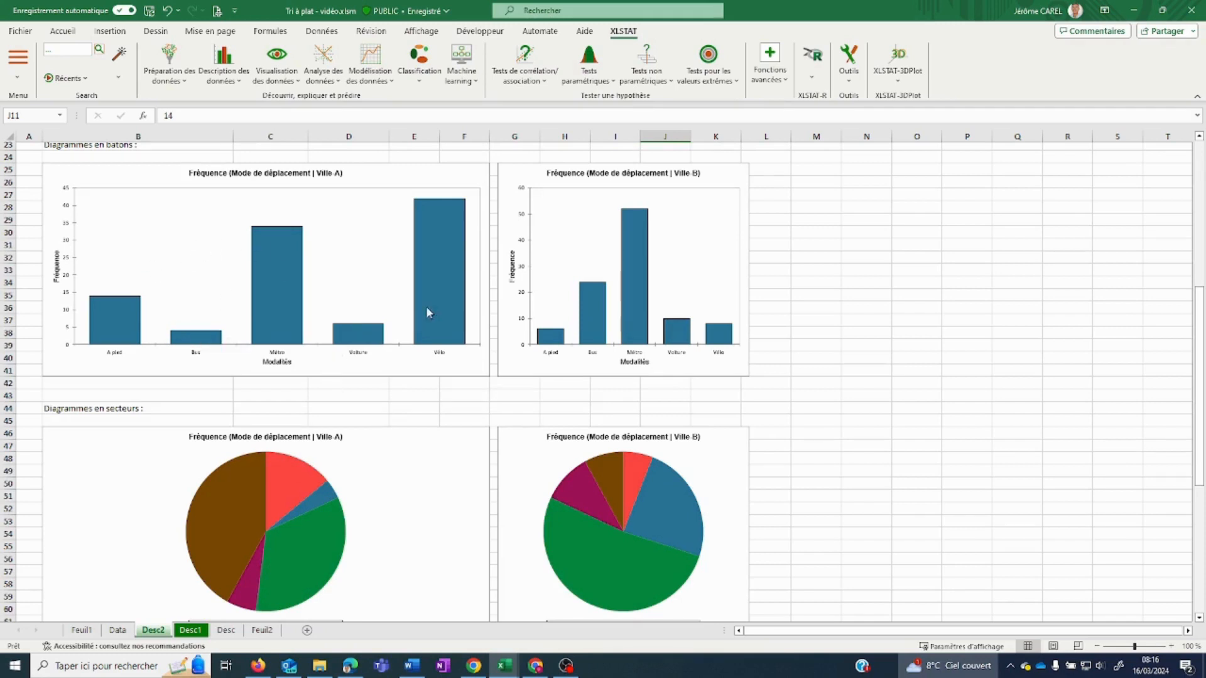
{"action": "scroll", "coordinate": [880, 465], "scroll_direction": "down", "scroll_amount": 4}
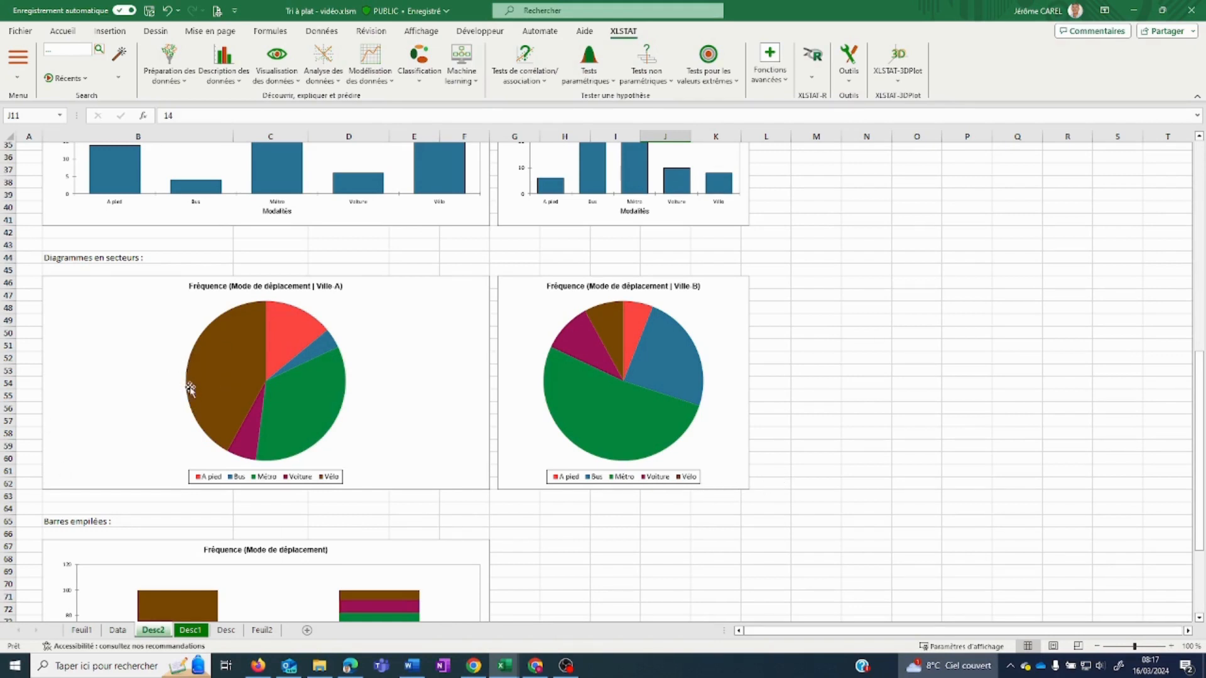
{"action": "mouse_move", "coordinate": [212, 408]}
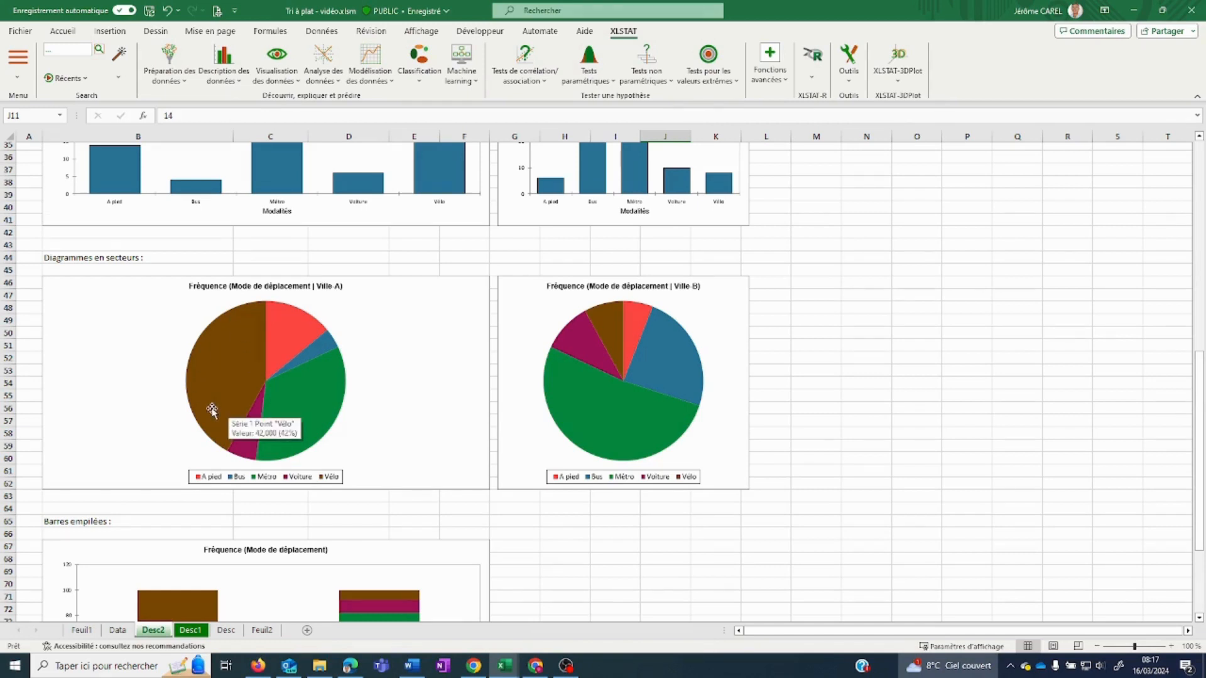
- Examine the stacked bar chart comparing Mode de déplacement between the two cities, and return to the statistics table
{"action": "scroll", "coordinate": [816, 507], "scroll_direction": "down", "scroll_amount": 3}
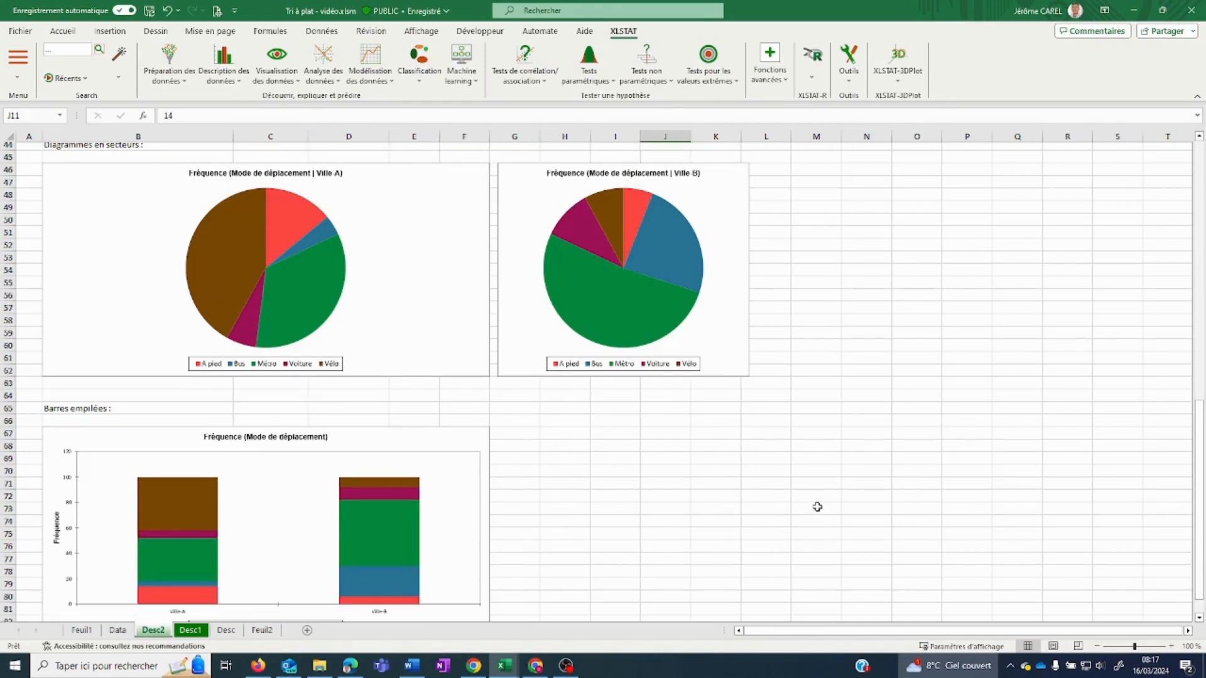
{"action": "scroll", "coordinate": [816, 508], "scroll_direction": "down", "scroll_amount": 2}
{"action": "scroll", "coordinate": [816, 507], "scroll_direction": "down", "scroll_amount": 1}
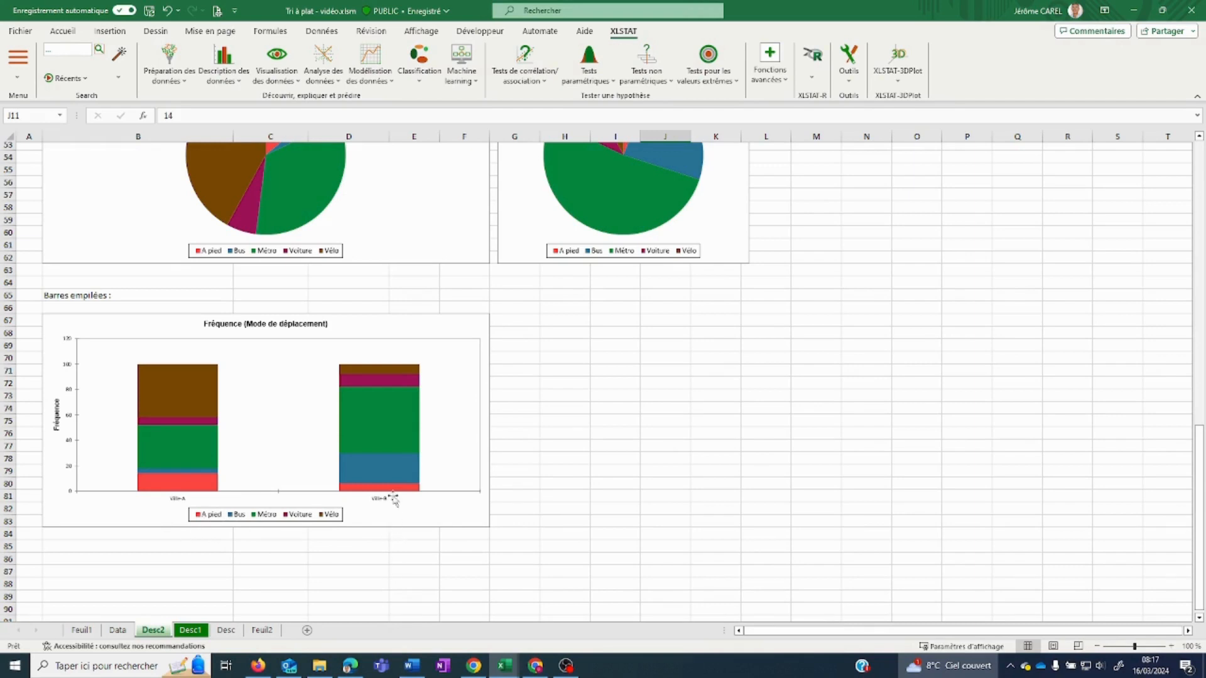
{"action": "mouse_move", "coordinate": [176, 489]}
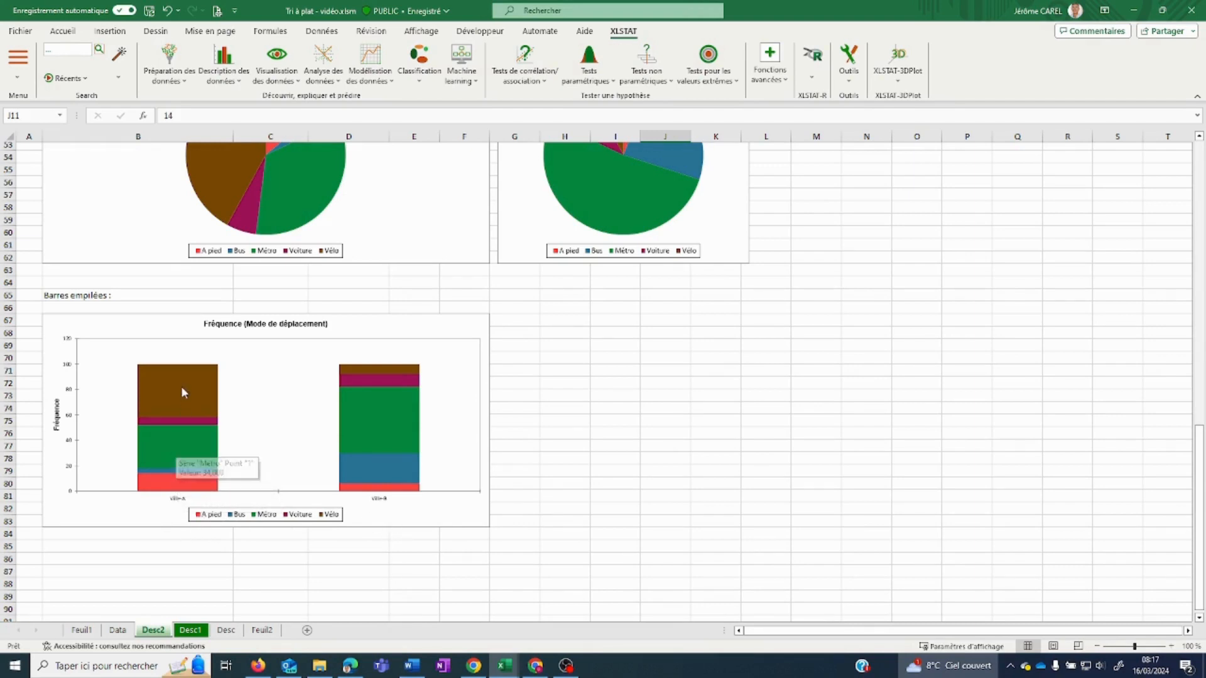
{"action": "mouse_move", "coordinate": [182, 381]}
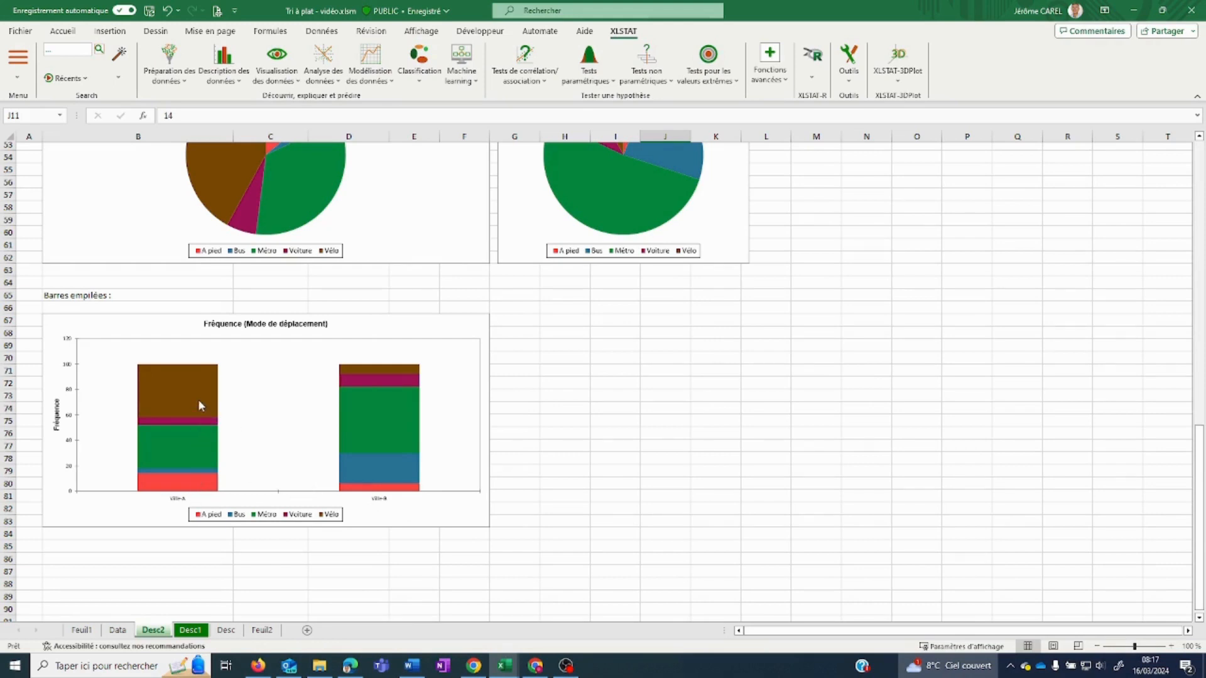
{"action": "mouse_move", "coordinate": [186, 461]}
{"action": "mouse_move", "coordinate": [375, 403]}
{"action": "scroll", "coordinate": [863, 502], "scroll_direction": "up", "scroll_amount": 15}
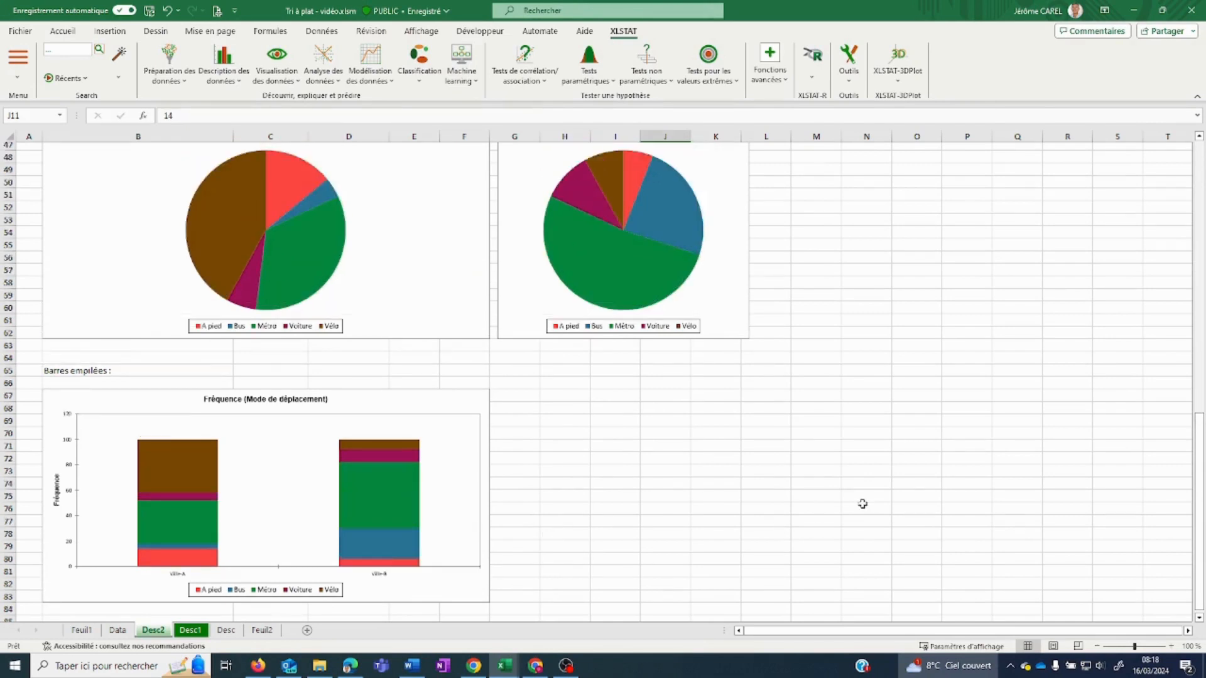
{"action": "scroll", "coordinate": [868, 506], "scroll_direction": "up", "scroll_amount": 3}
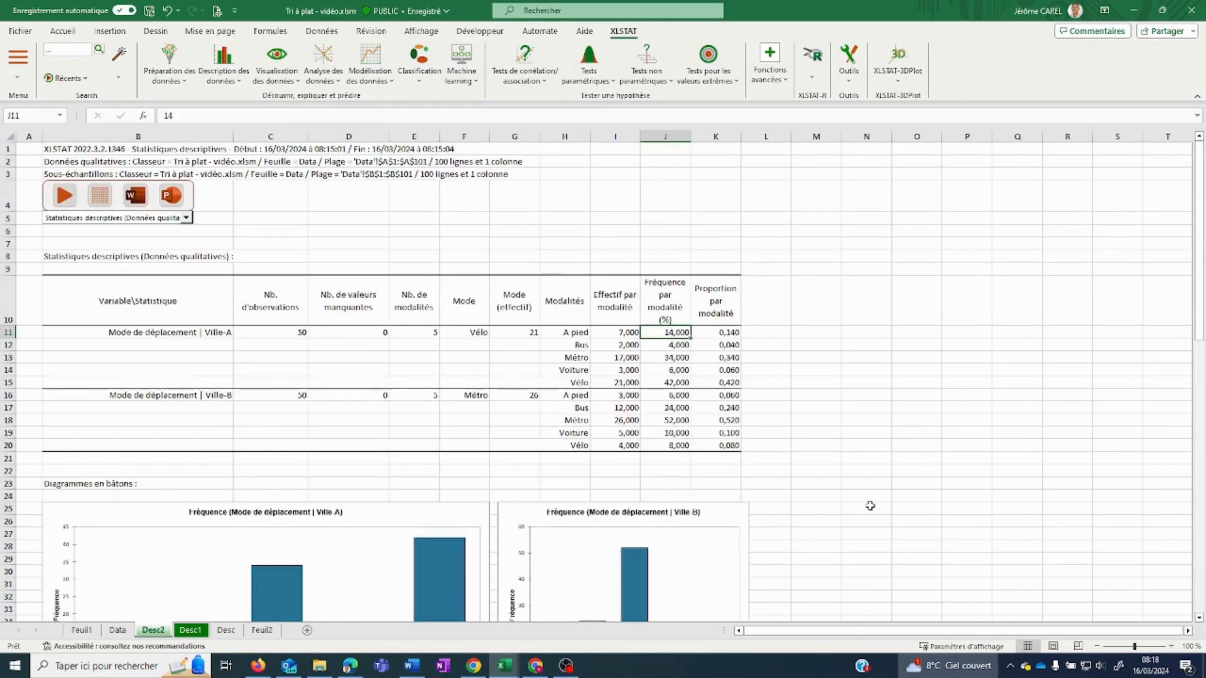